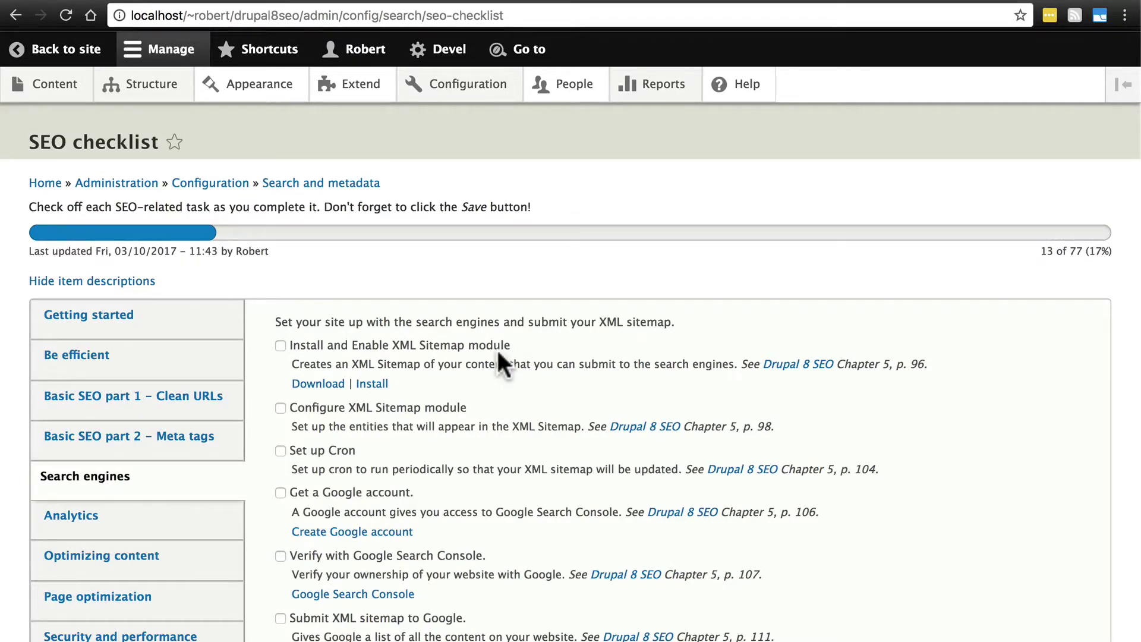
Step: Scroll down and back up through the SEO checklist's Search engines items
{"action": "scroll", "coordinate": [497, 348], "scroll_direction": "down", "scroll_amount": 5}
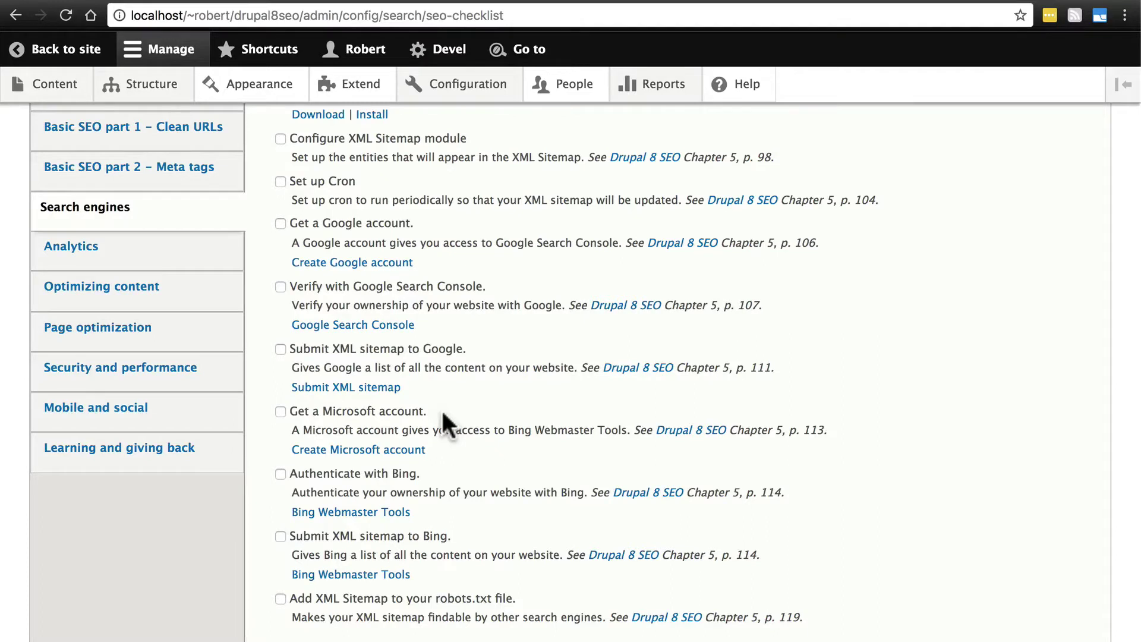
{"action": "scroll", "coordinate": [440, 408], "scroll_direction": "up", "scroll_amount": 3}
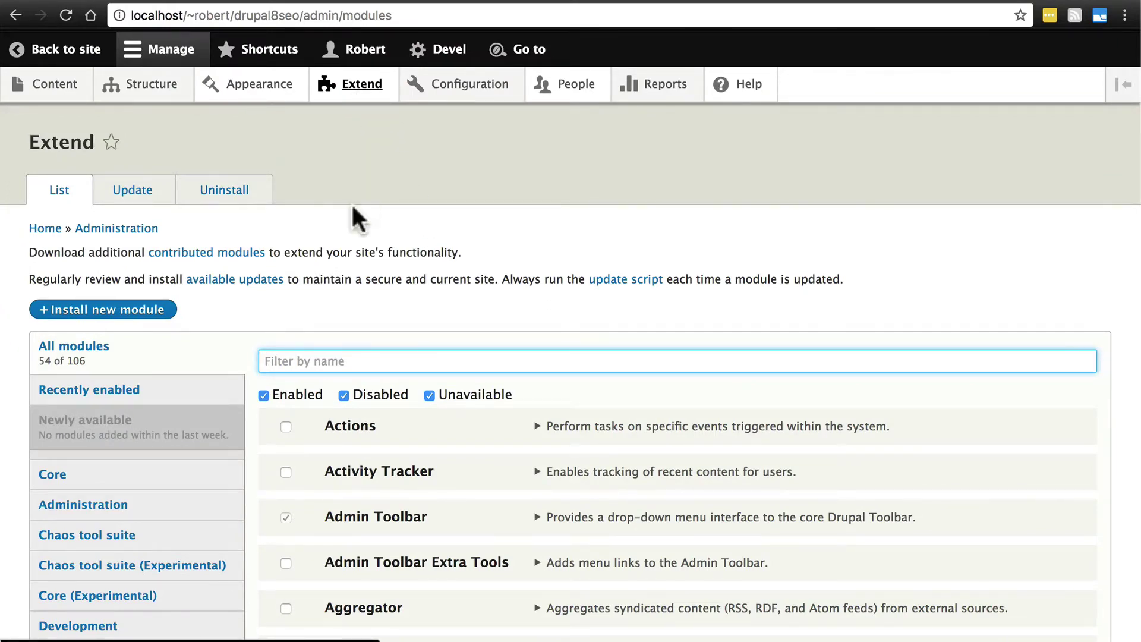
Step: Tick and install the XML sitemap module from the Extend list, returning from the error page
{"action": "scroll", "coordinate": [20, 361], "scroll_direction": "down", "scroll_amount": 7}
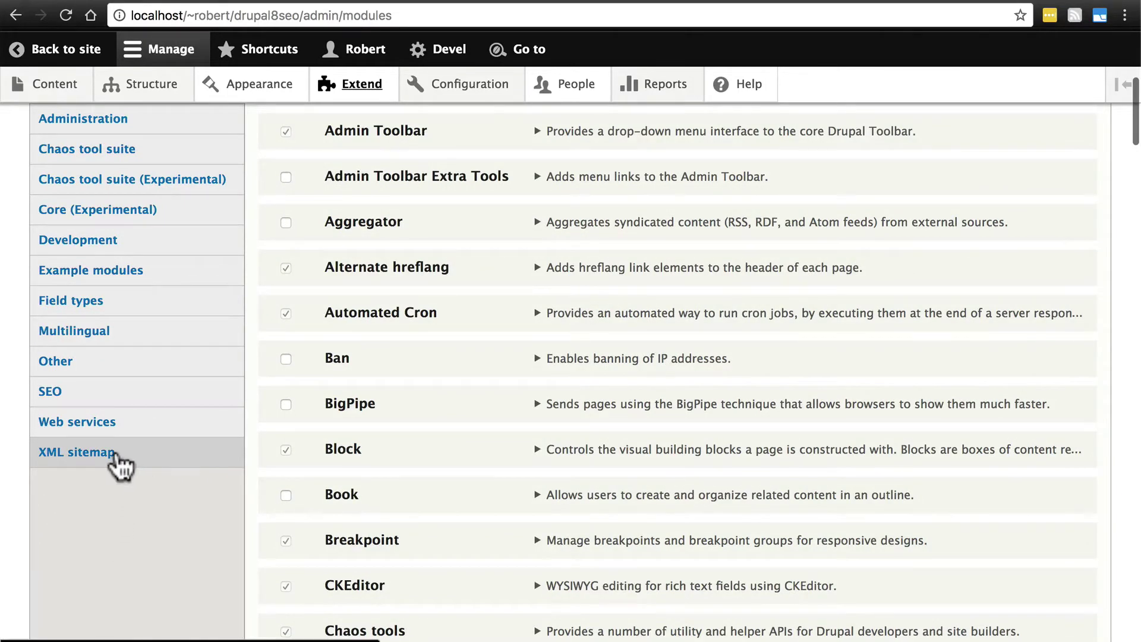
{"action": "left_click", "coordinate": [118, 454]}
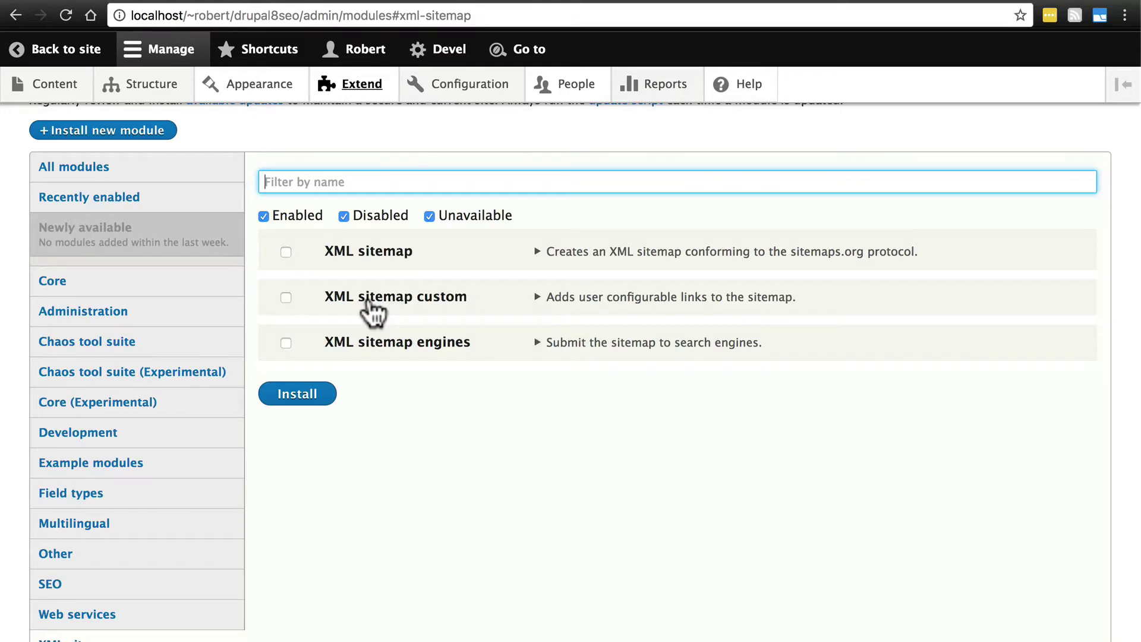
{"action": "left_click", "coordinate": [285, 252]}
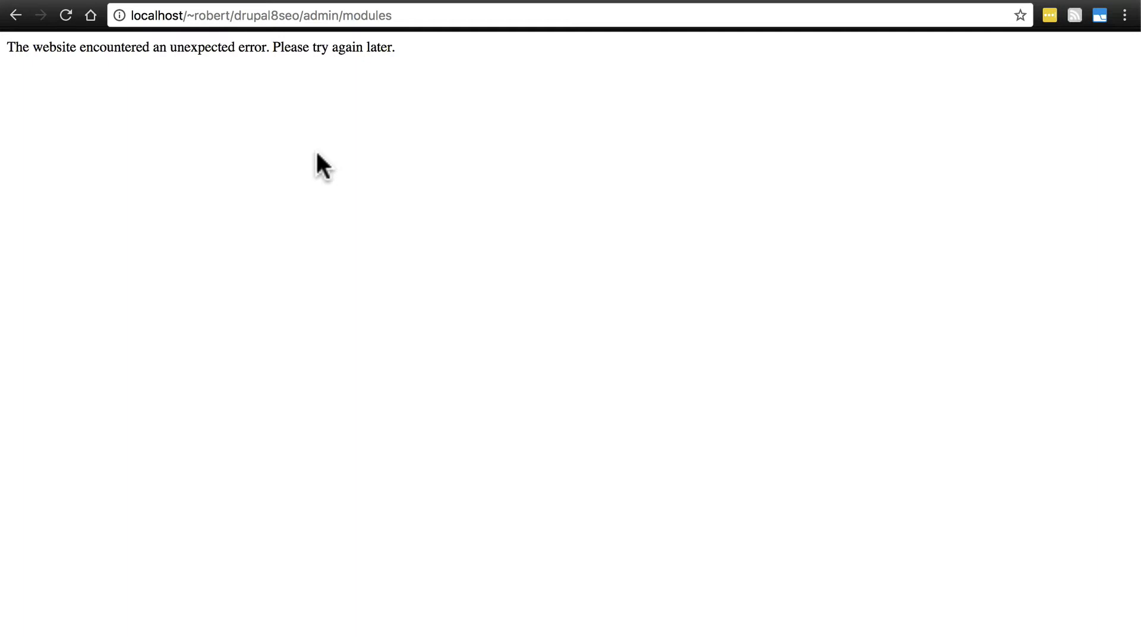
{"action": "key", "text": "super+Left"}
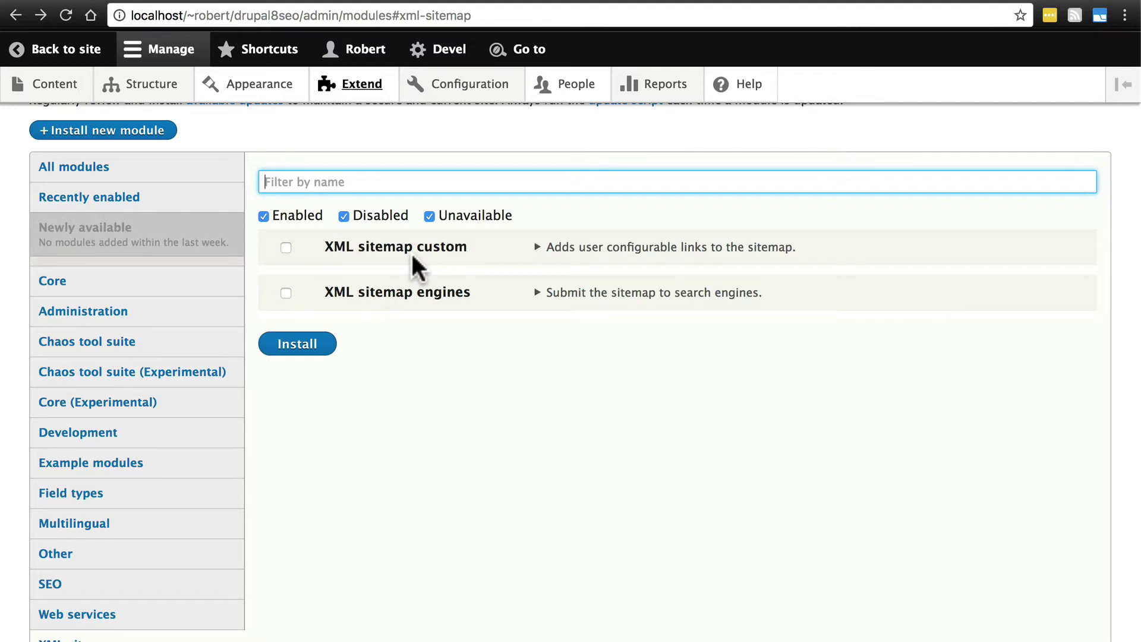
Step: Tick and install the XML sitemap custom submodule
{"action": "left_click", "coordinate": [285, 247]}
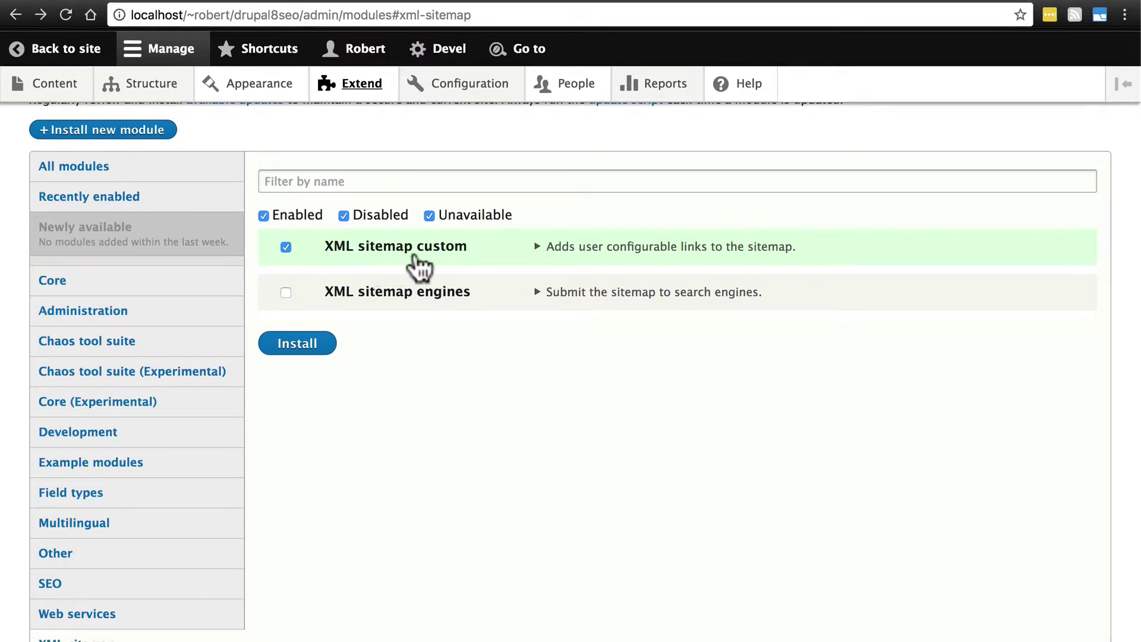
{"action": "left_click", "coordinate": [310, 345]}
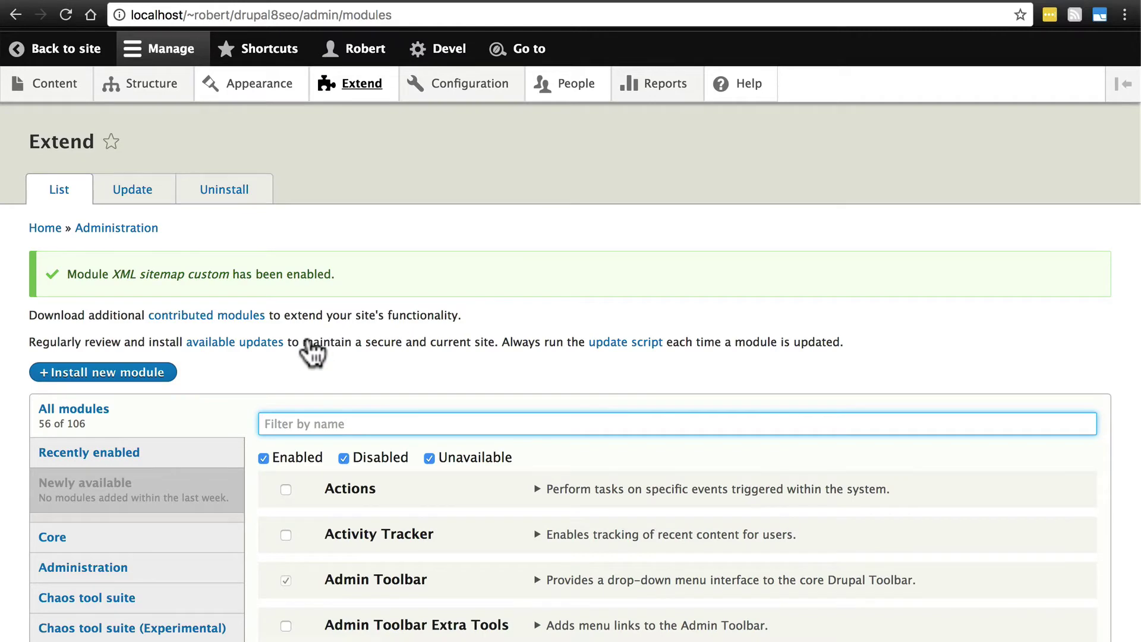
Step: Go to the XML Sitemap page via Configuration > Search and metadata
{"action": "key", "text": "alt+d"}
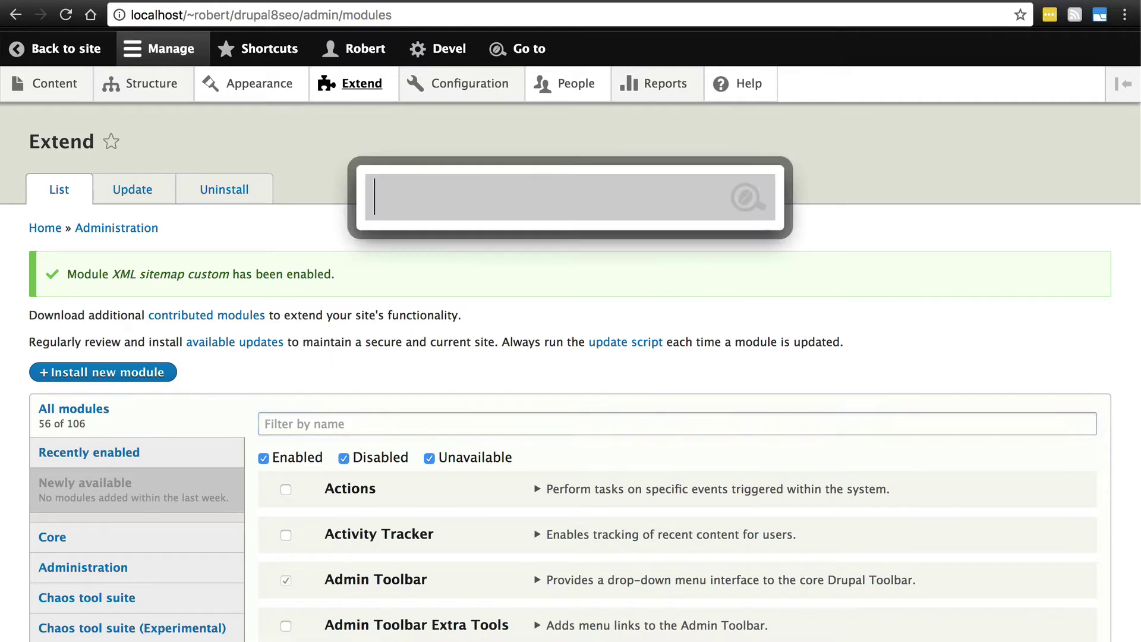
{"action": "type", "text": "sitem"}
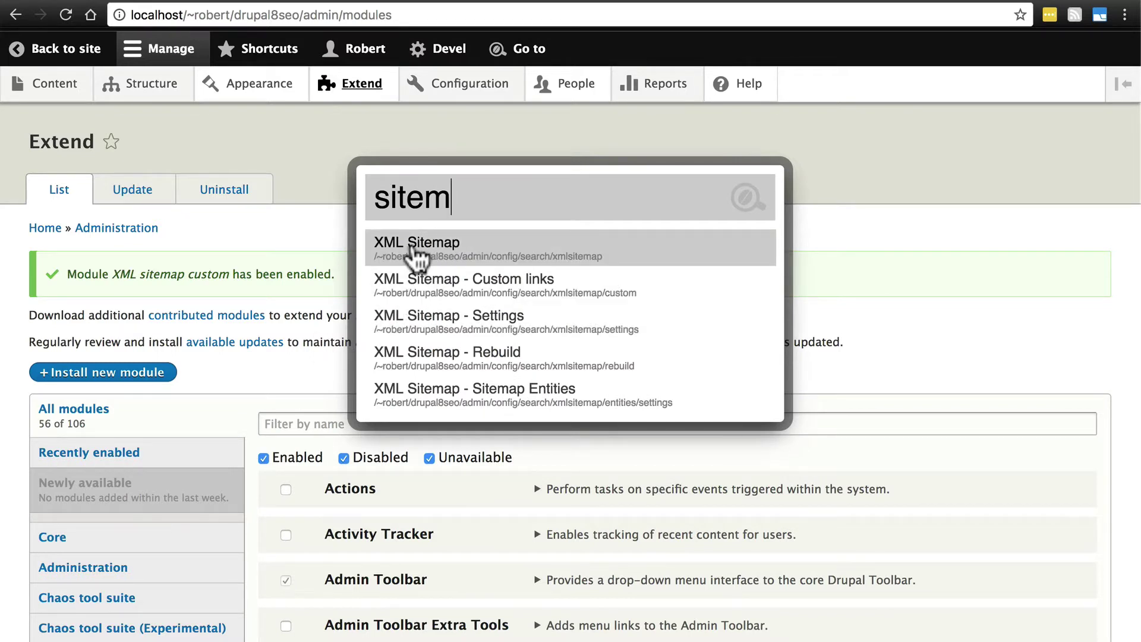
{"action": "key", "text": "Escape"}
{"action": "mouse_move", "coordinate": [496, 95]}
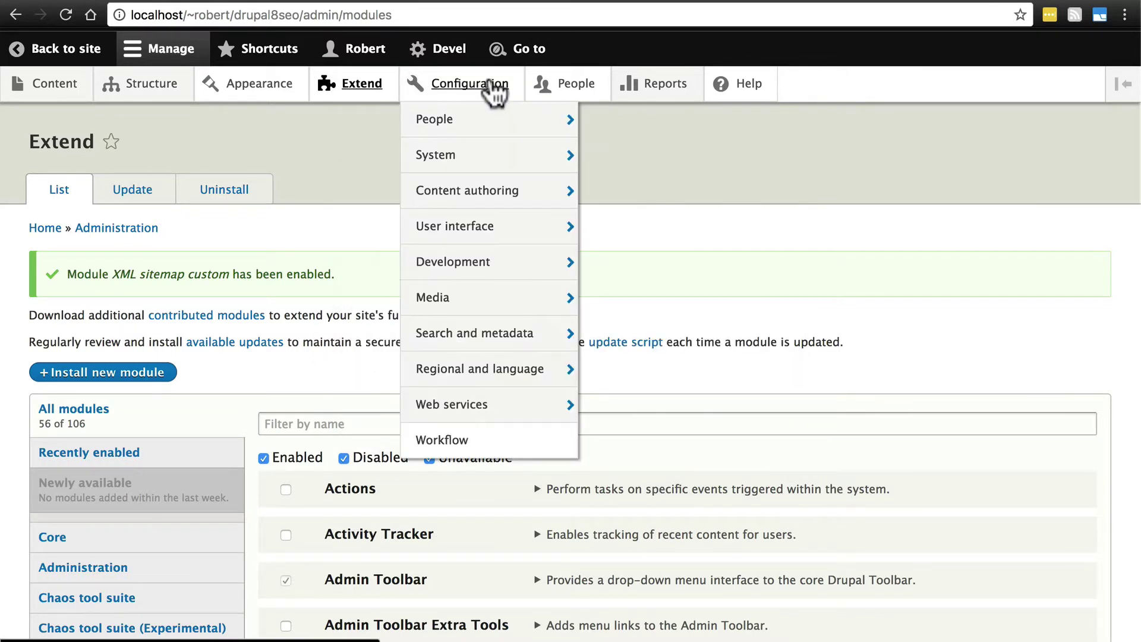
{"action": "mouse_move", "coordinate": [517, 337]}
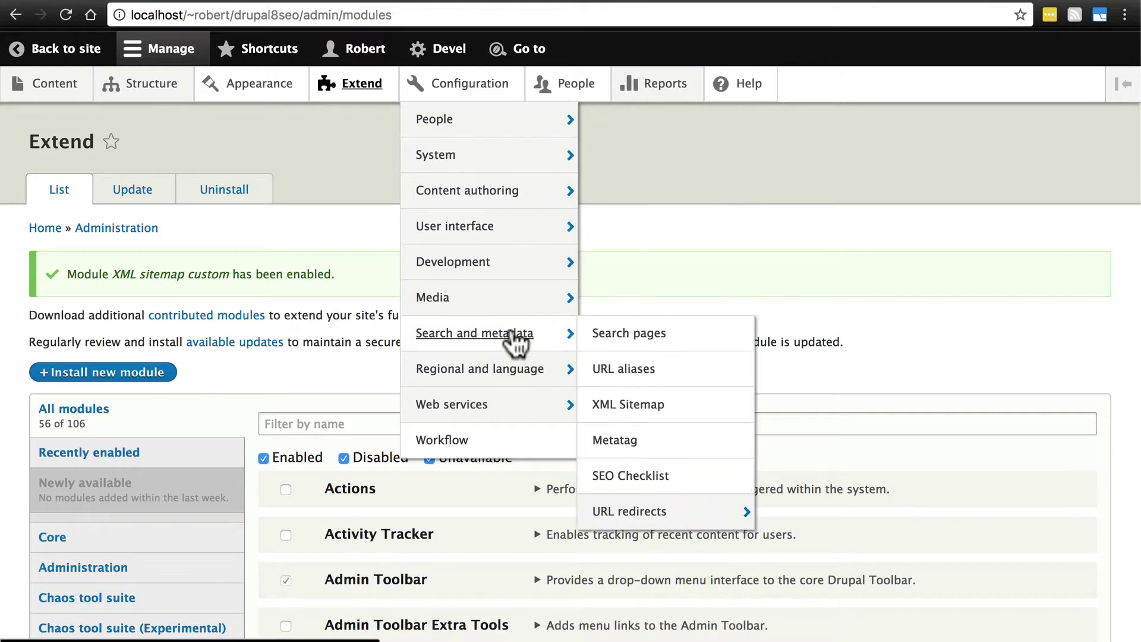
{"action": "left_click", "coordinate": [638, 410]}
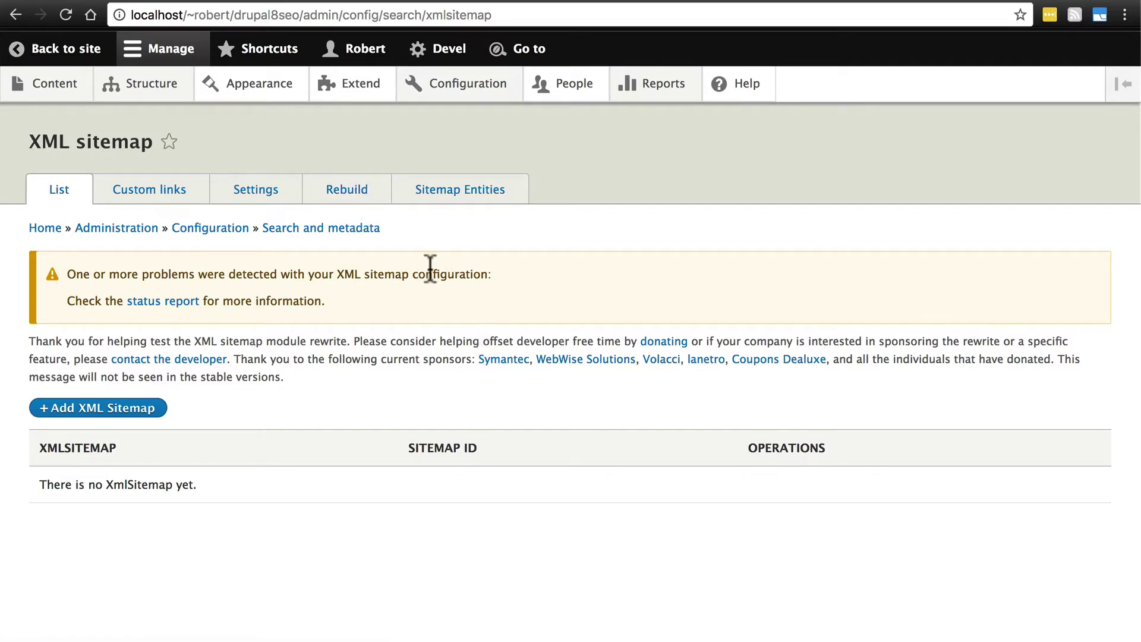
Step: Add and save an XML sitemap labelled 'sitemap', then view its Custom links
{"action": "left_click", "coordinate": [116, 423]}
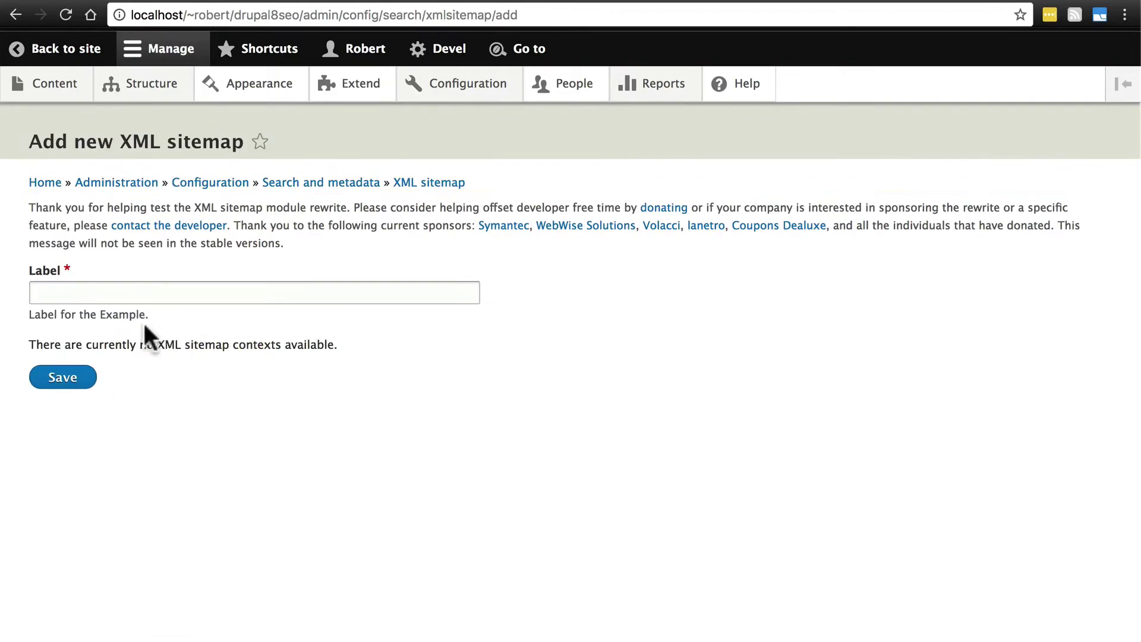
{"action": "left_click", "coordinate": [158, 292]}
{"action": "type", "text": "sitemap"}
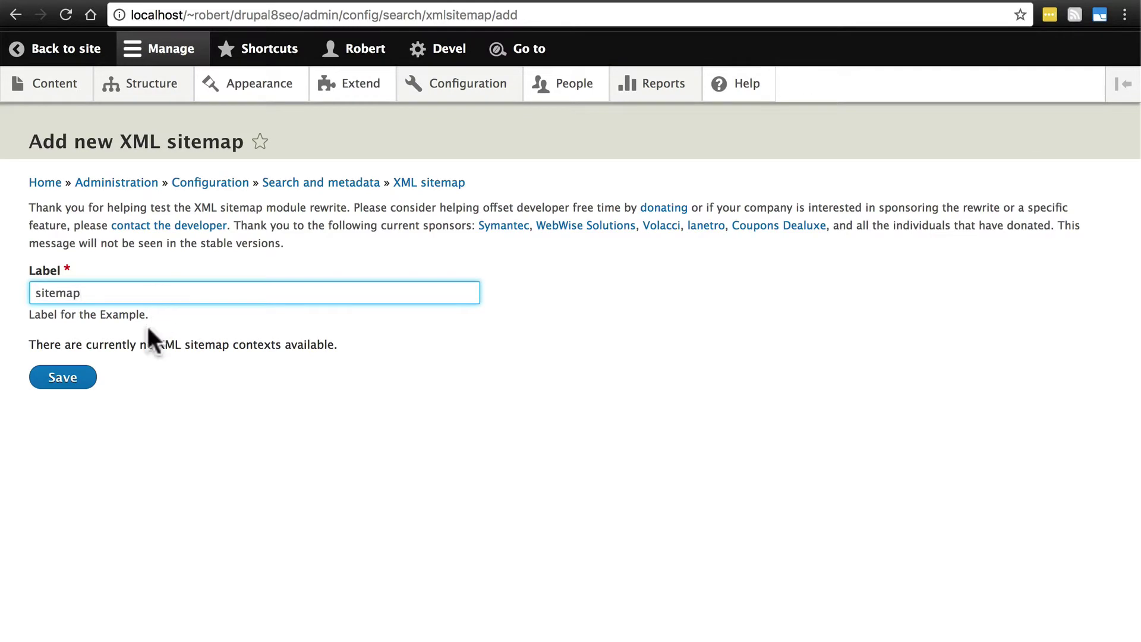
{"action": "left_click", "coordinate": [79, 378]}
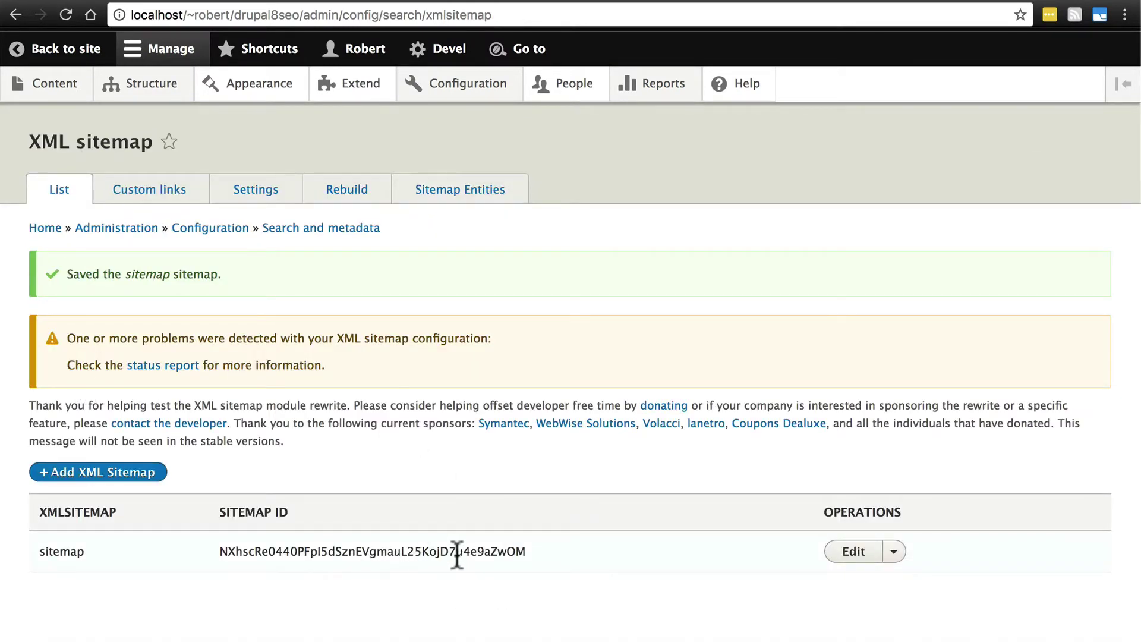
{"action": "left_click", "coordinate": [160, 196]}
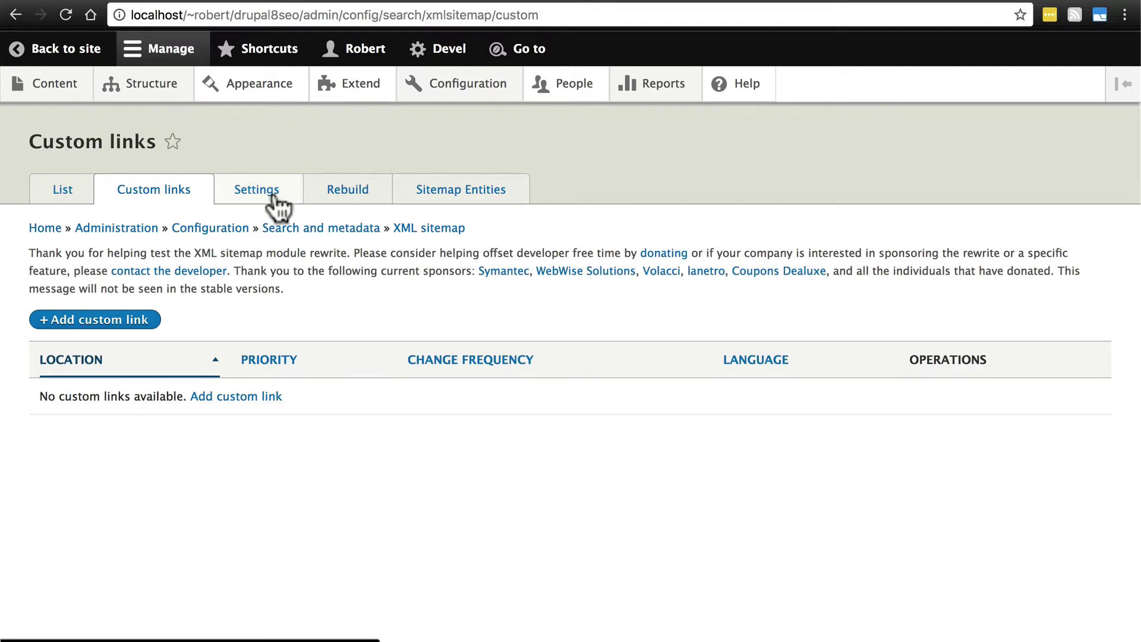
Step: Tick Content and Taxonomy term in Sitemap Entities, with all Content type and Vocabulary bundles, and save
{"action": "left_click", "coordinate": [475, 196]}
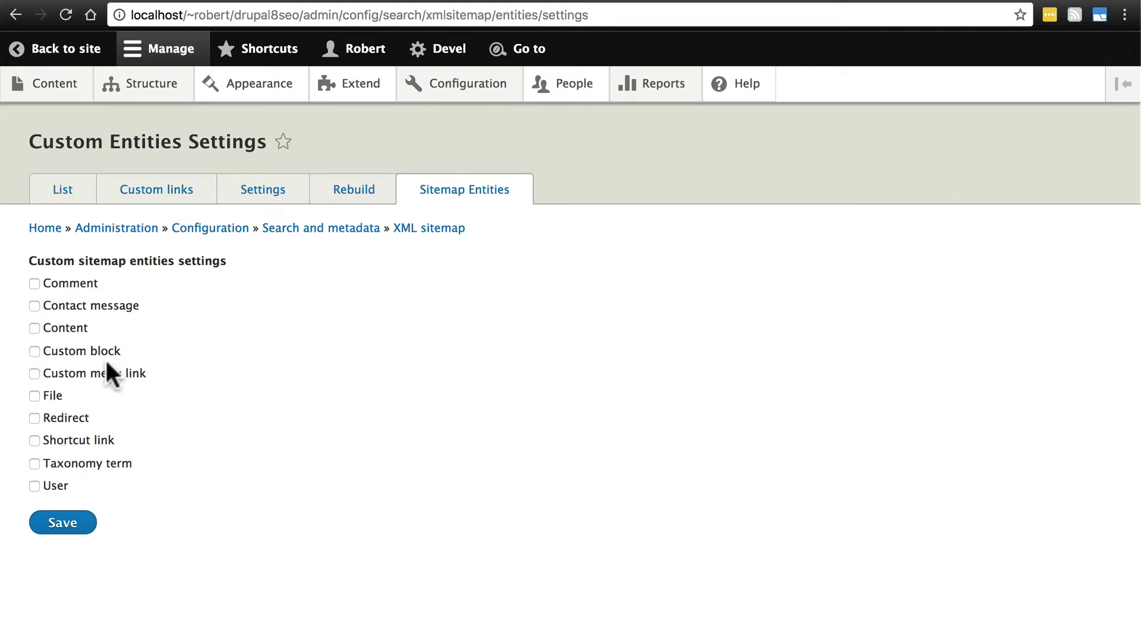
{"action": "left_click", "coordinate": [34, 328]}
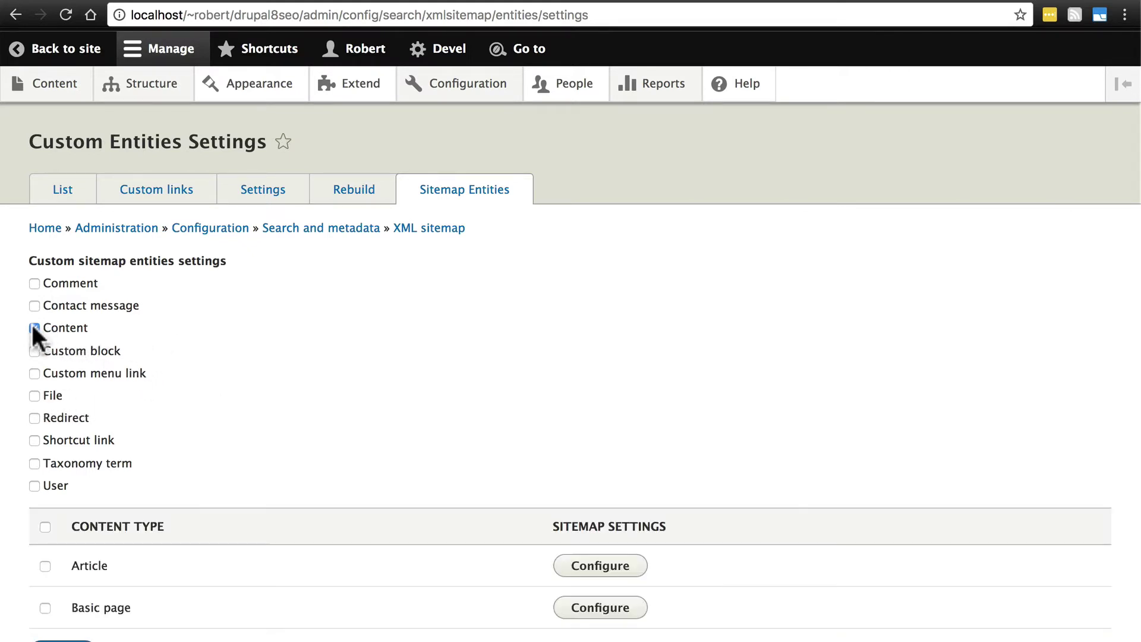
{"action": "left_click", "coordinate": [32, 458]}
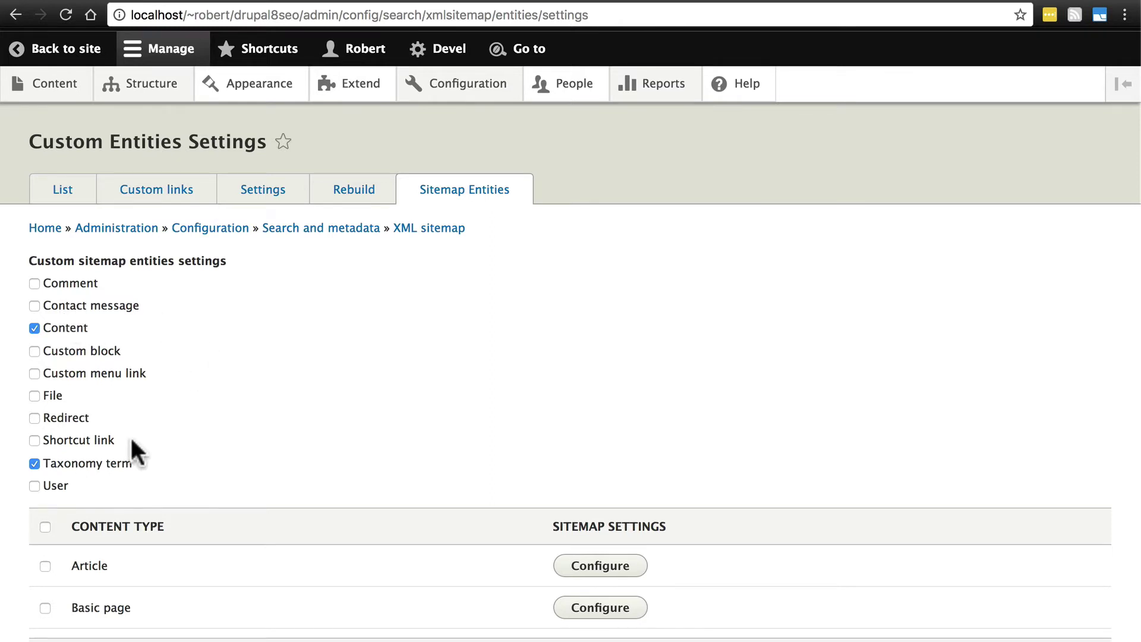
{"action": "scroll", "coordinate": [209, 411], "scroll_direction": "down", "scroll_amount": 3}
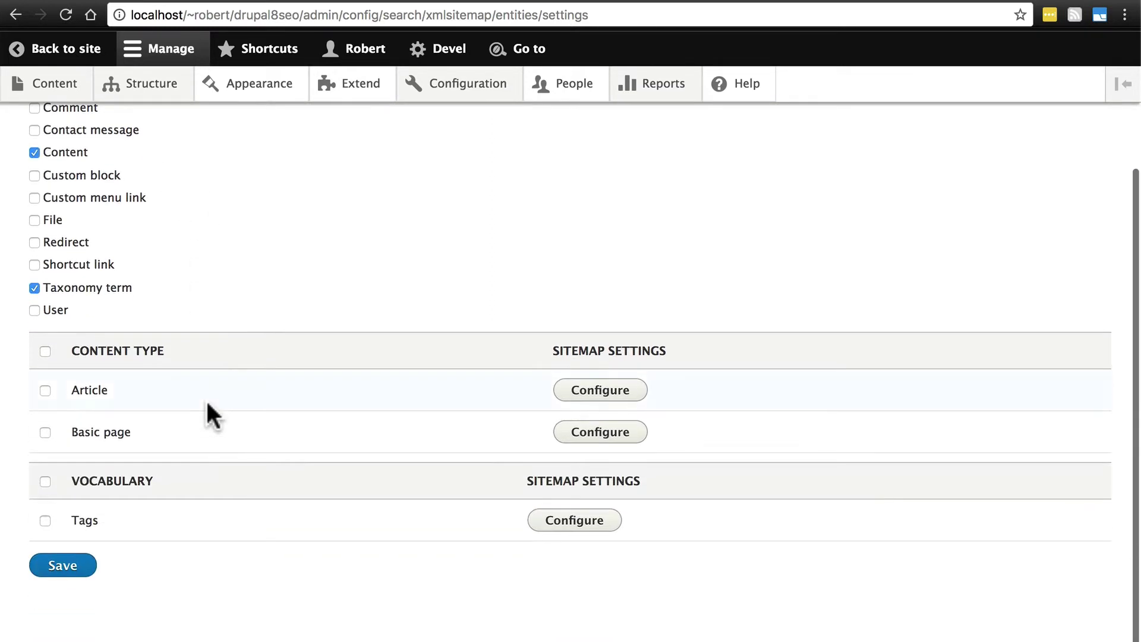
{"action": "left_click", "coordinate": [45, 351]}
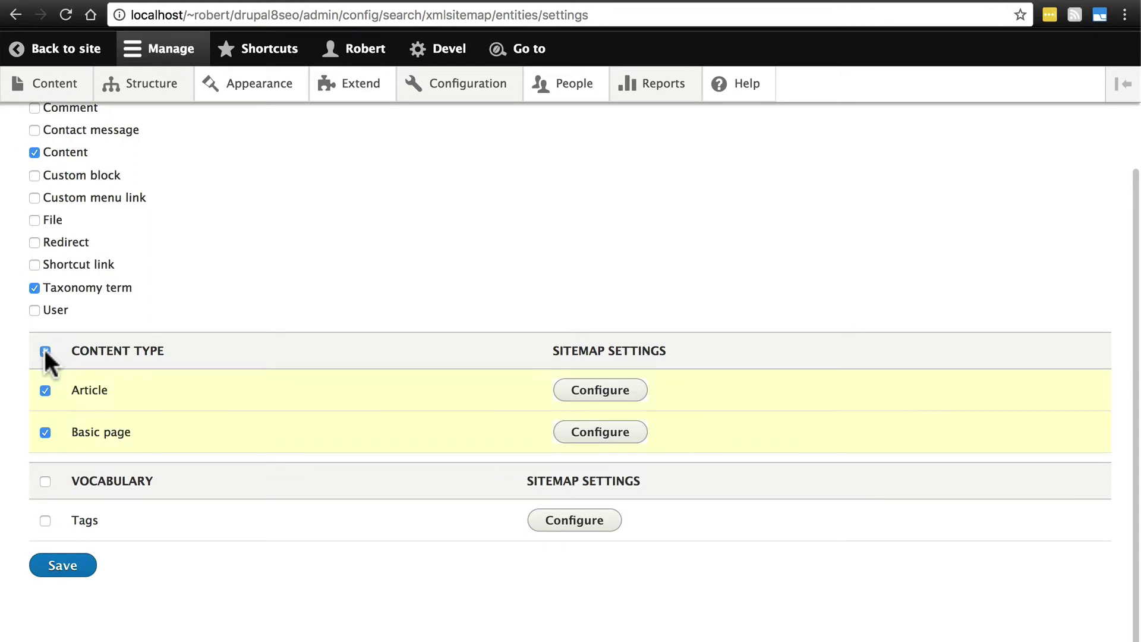
{"action": "left_click", "coordinate": [45, 481]}
{"action": "left_click", "coordinate": [75, 572]}
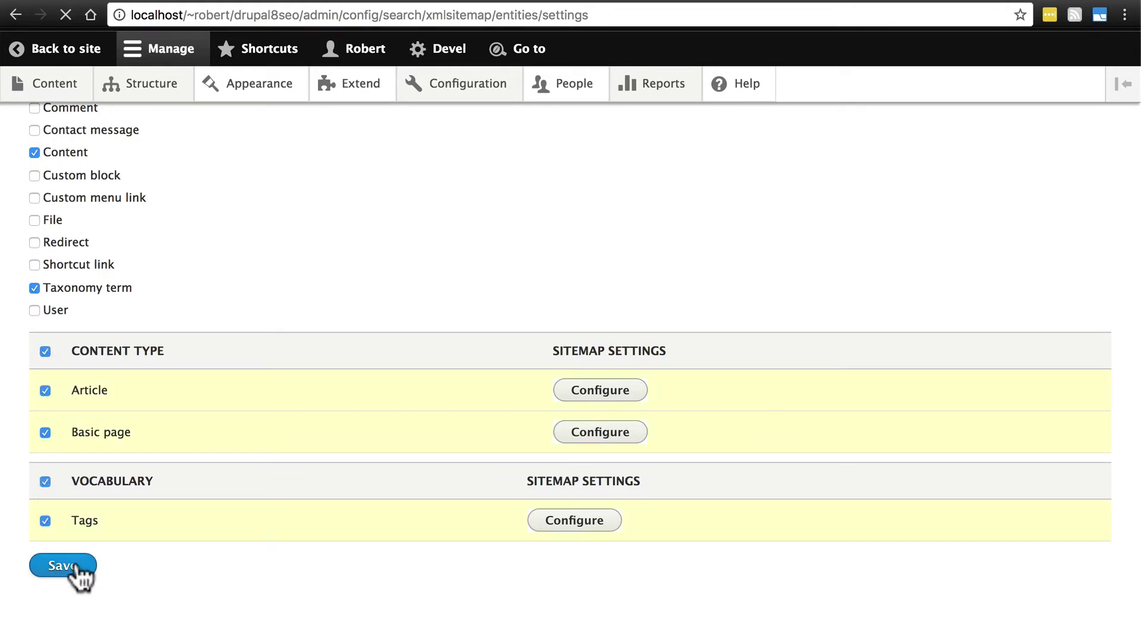
{"action": "scroll", "coordinate": [302, 423], "scroll_direction": "down", "scroll_amount": 5}
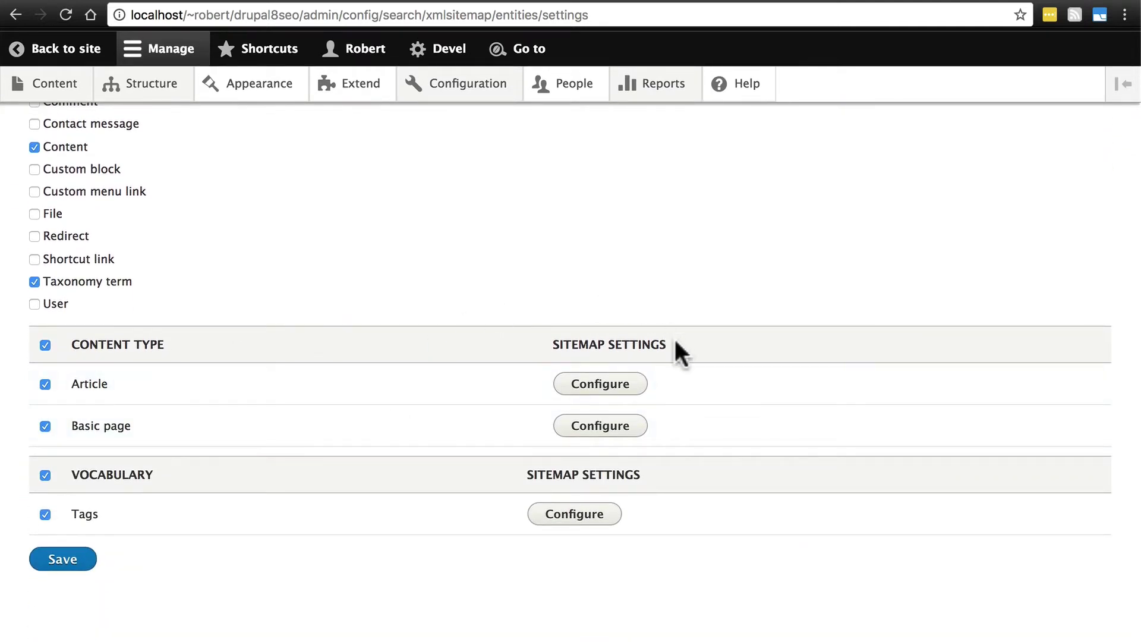
Step: Set Article content's sitemap inclusion to Included and save the configuration
{"action": "left_click", "coordinate": [612, 387]}
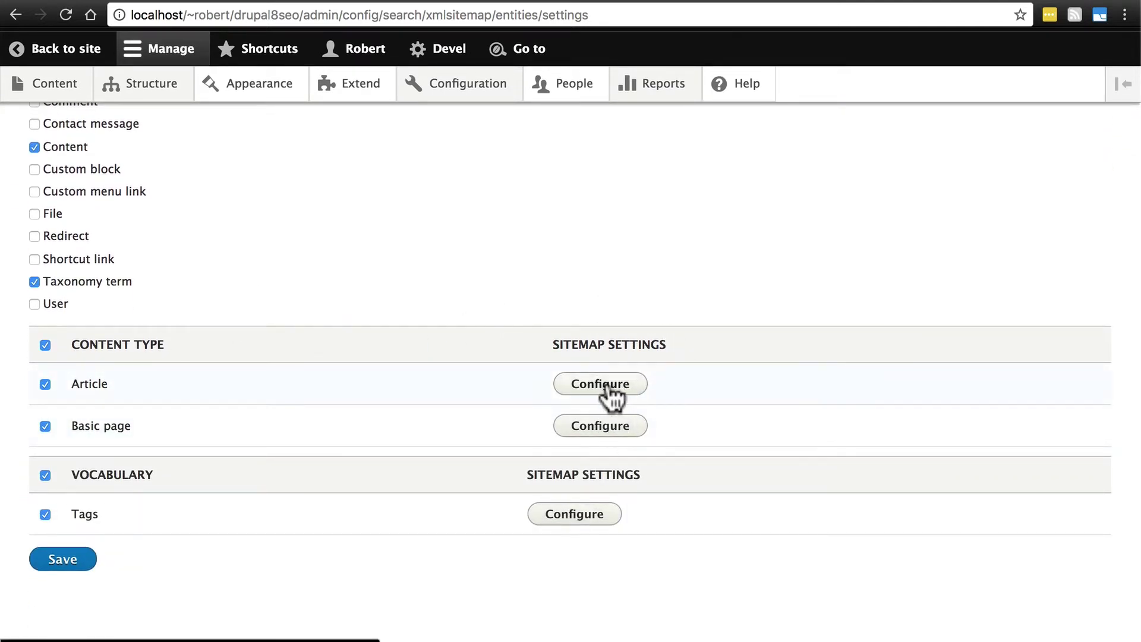
{"action": "left_click", "coordinate": [611, 392]}
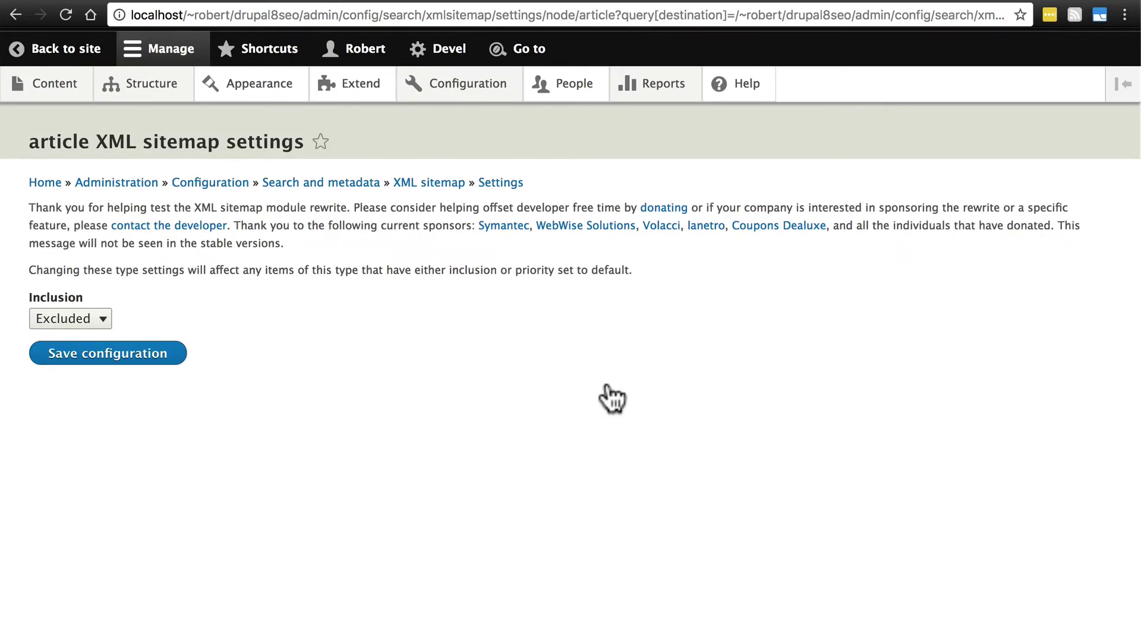
{"action": "left_click", "coordinate": [86, 319]}
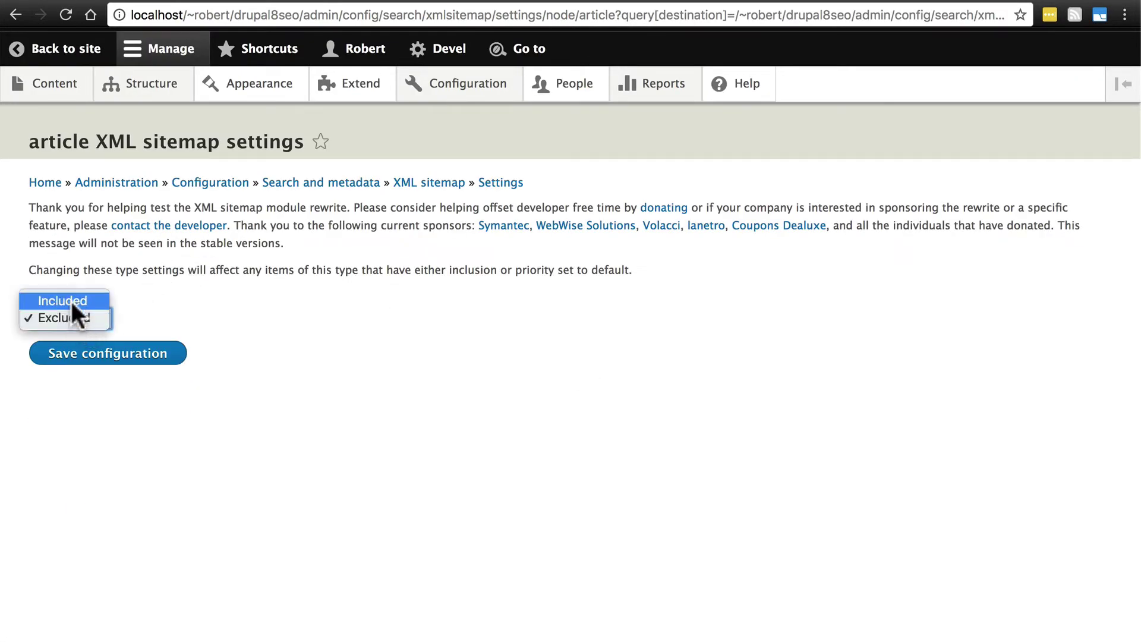
{"action": "left_click", "coordinate": [71, 301]}
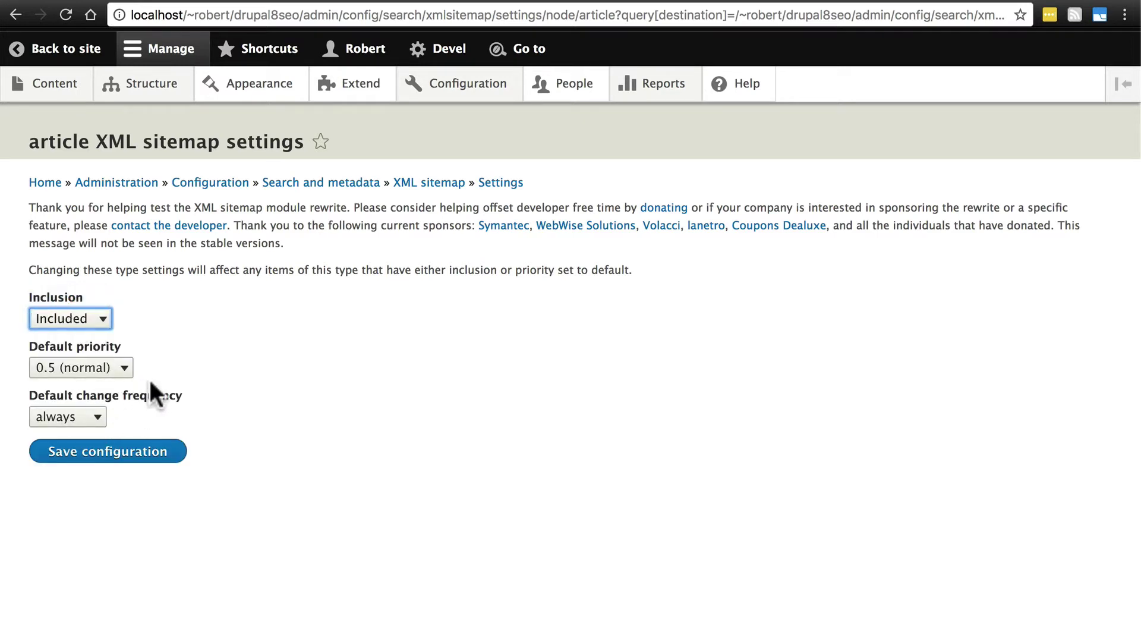
{"action": "left_click", "coordinate": [145, 471]}
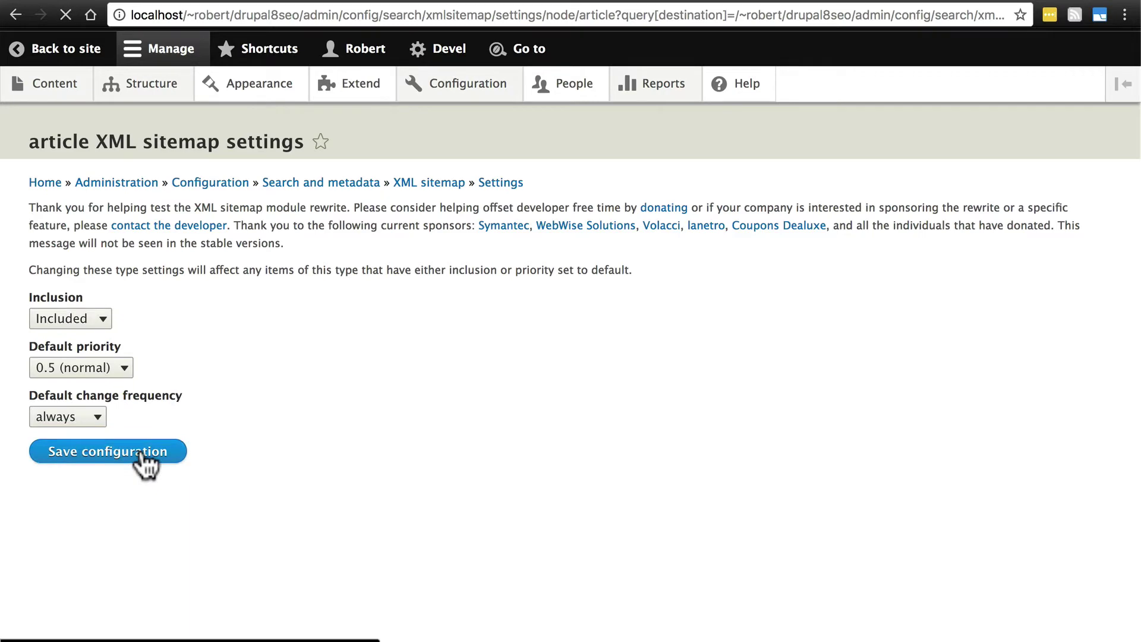
Step: Set Basic page sitemap inclusion to Included and save the configuration
{"action": "left_click", "coordinate": [501, 183]}
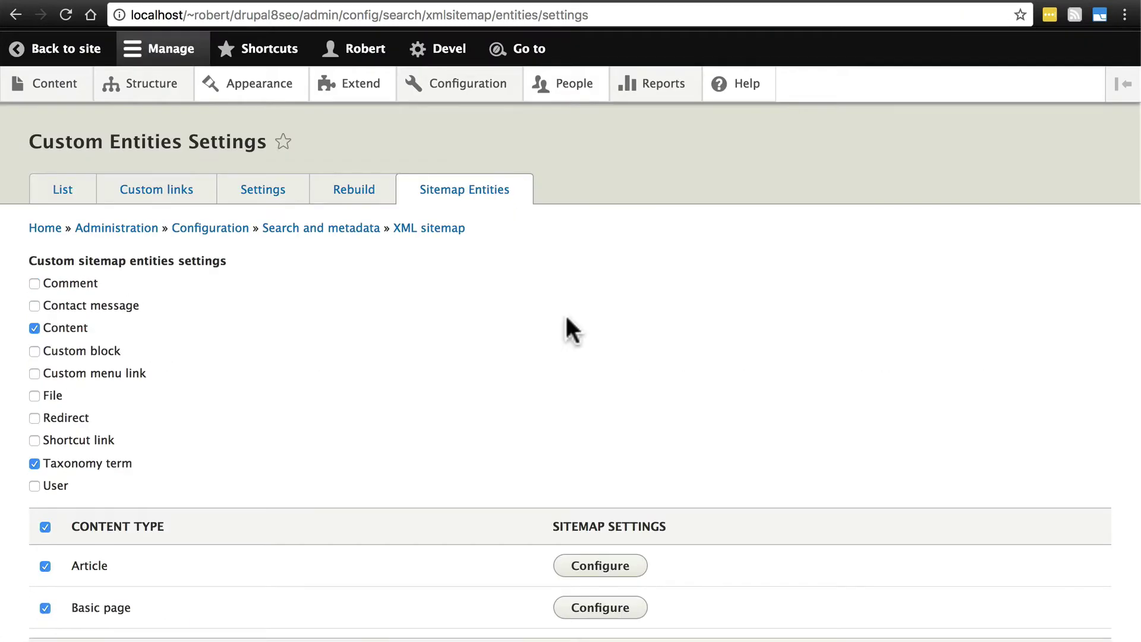
{"action": "scroll", "coordinate": [564, 314], "scroll_direction": "down", "scroll_amount": 3}
{"action": "left_click", "coordinate": [619, 457]}
{"action": "left_click", "coordinate": [88, 318]}
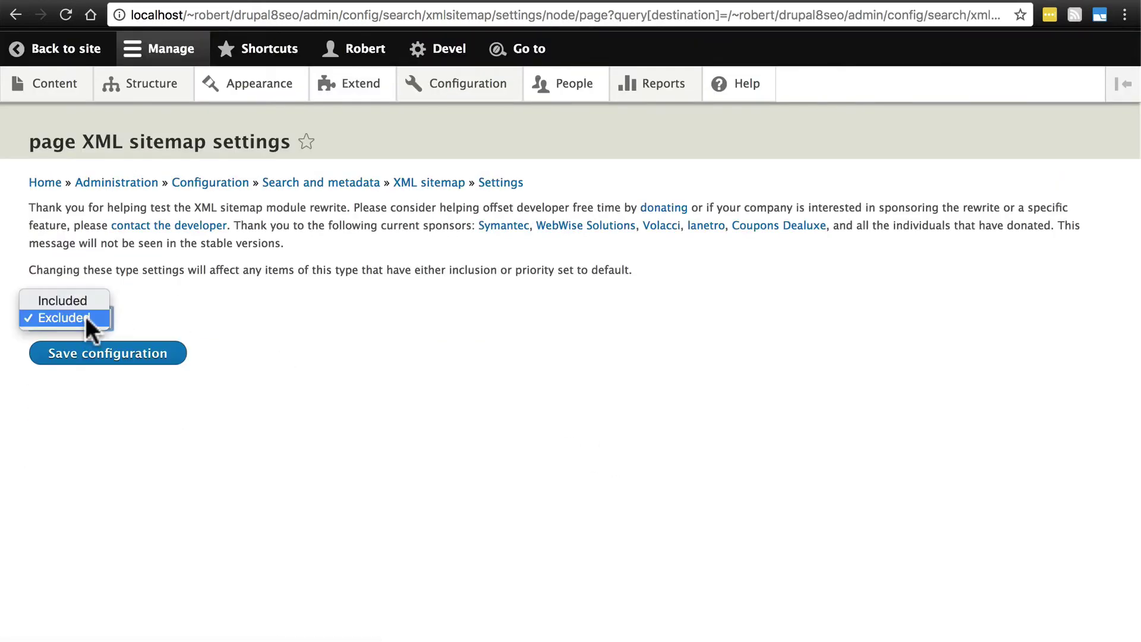
{"action": "key", "text": "Escape"}
{"action": "key", "text": "Up"}
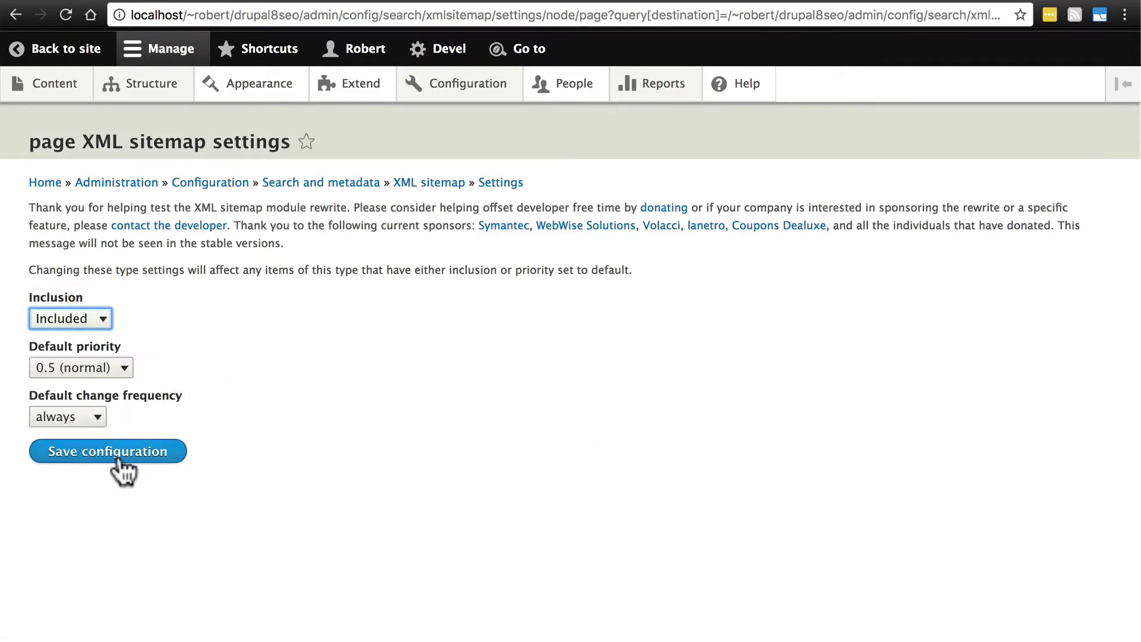
{"action": "left_click", "coordinate": [117, 461]}
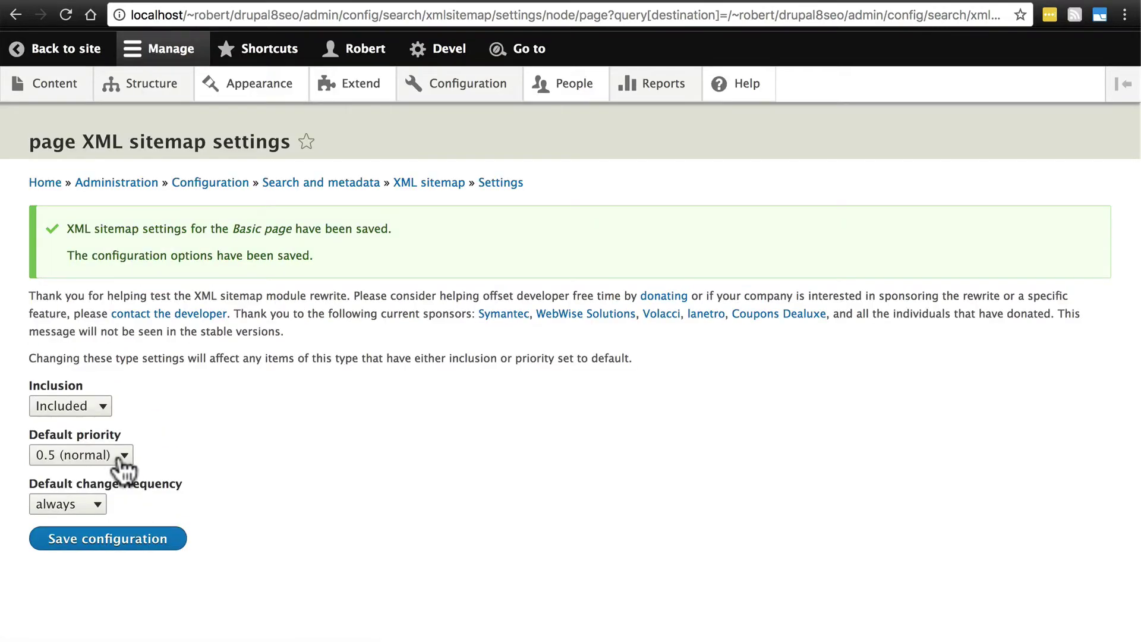
Step: Set the Tags vocabulary's sitemap inclusion to Included and save the configuration
{"action": "key", "text": "super+bracketleft"}
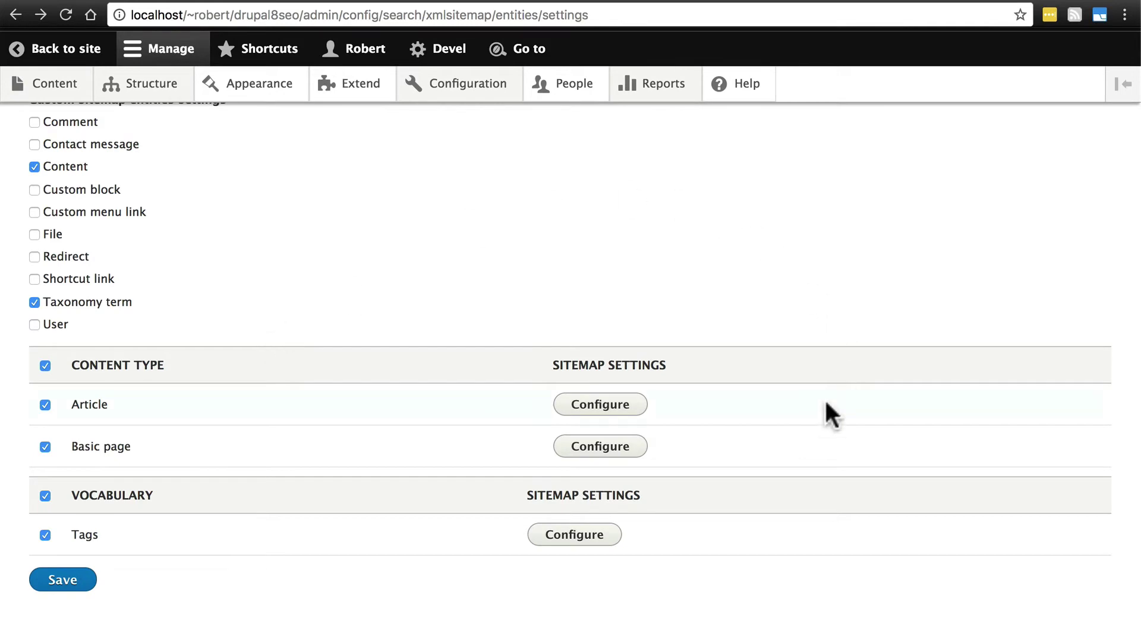
{"action": "left_click", "coordinate": [595, 538]}
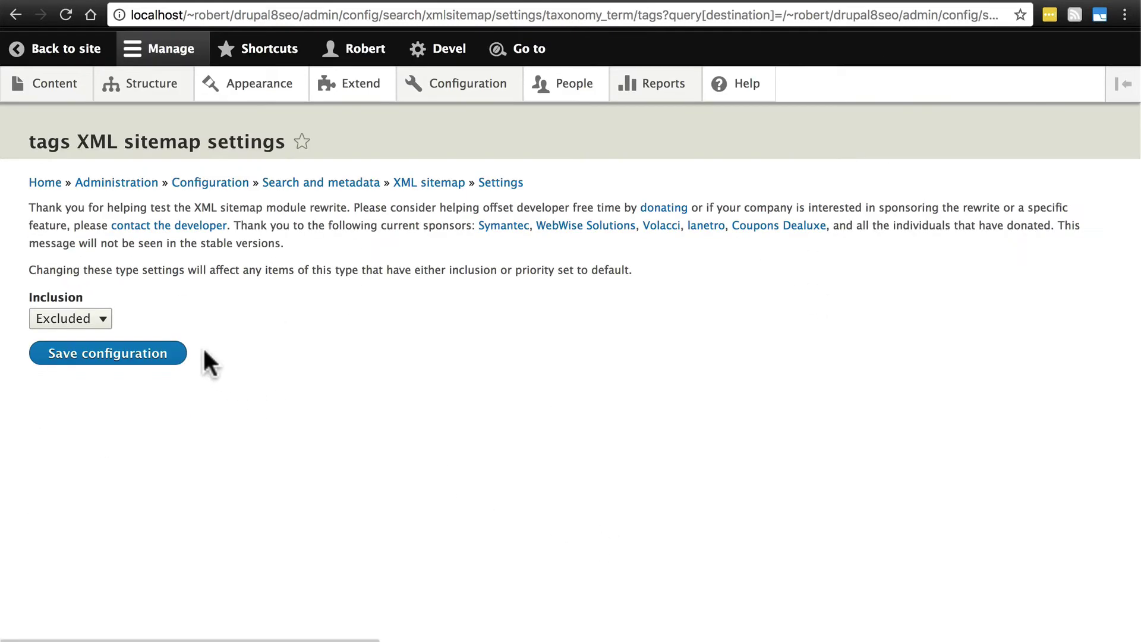
{"action": "left_click", "coordinate": [89, 318]}
{"action": "left_click", "coordinate": [78, 301]}
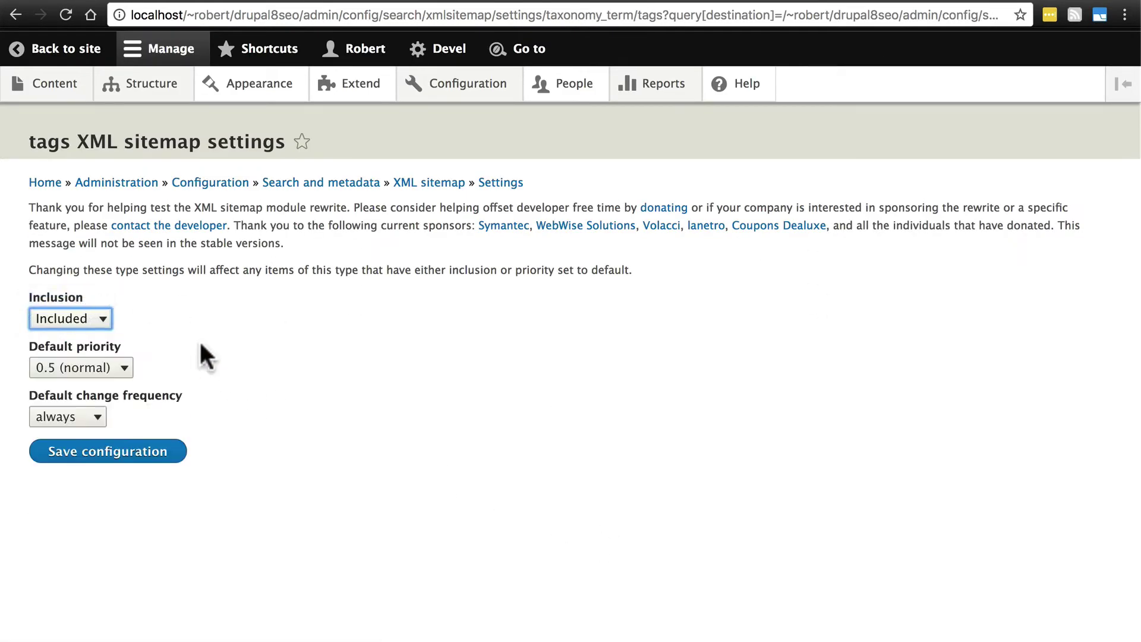
{"action": "left_click", "coordinate": [131, 456]}
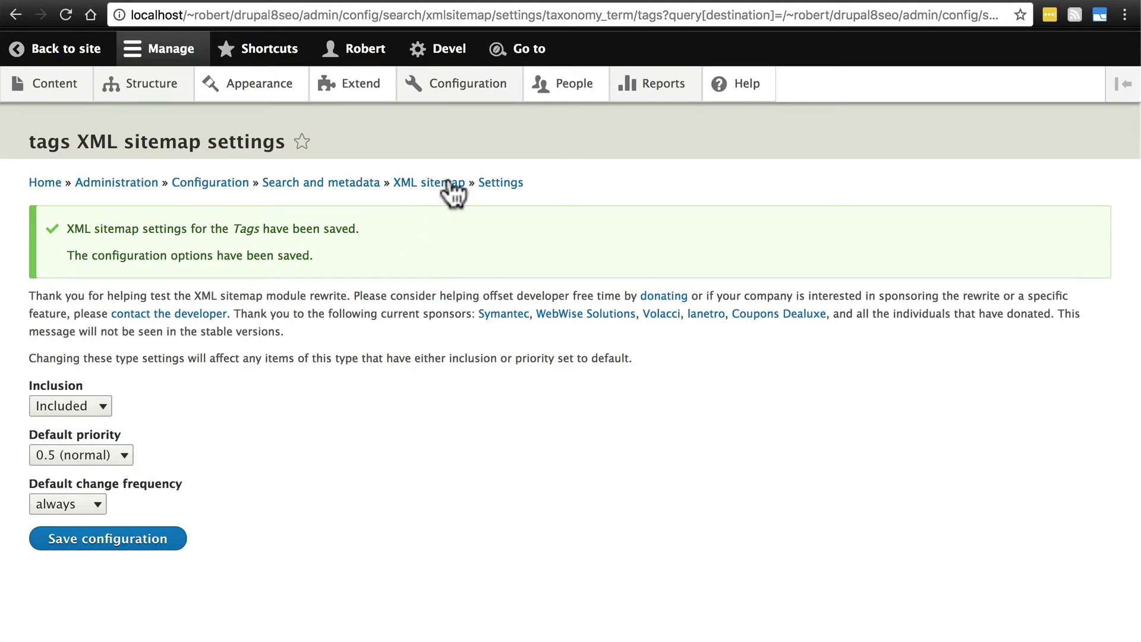
{"action": "left_click", "coordinate": [498, 185]}
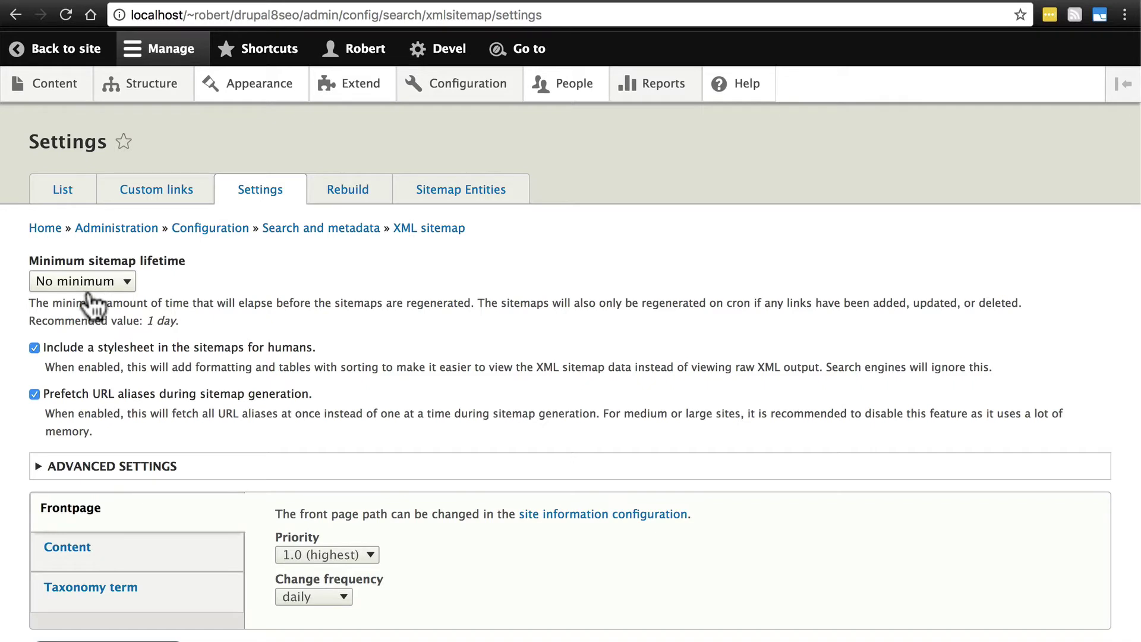
Step: Choose 5 min as the minimum sitemap lifetime
{"action": "left_click", "coordinate": [110, 279]}
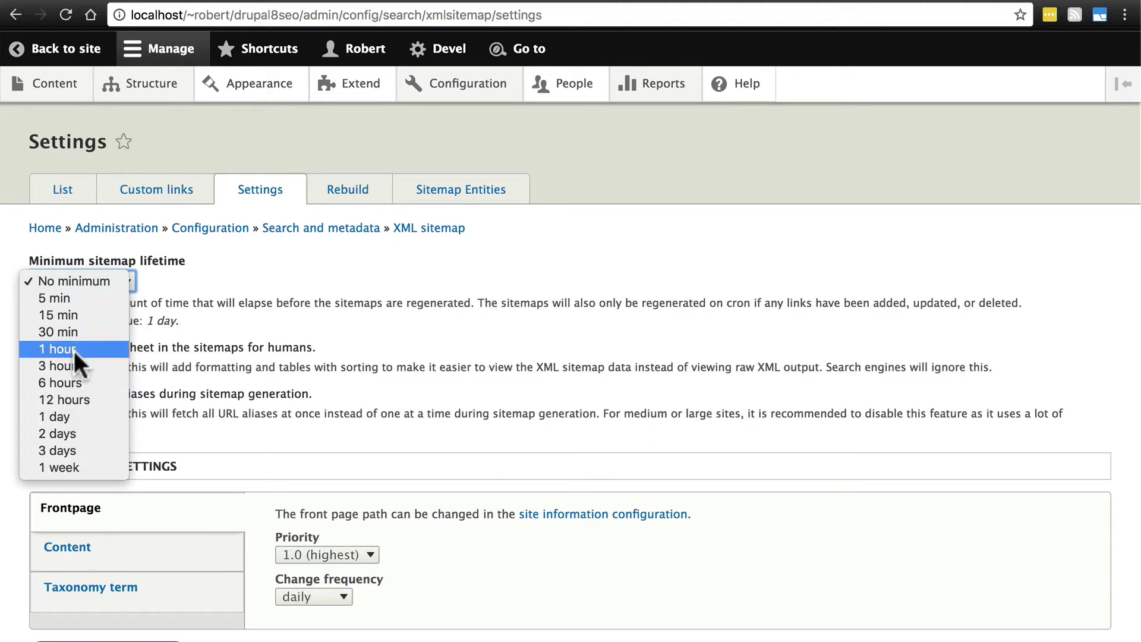
{"action": "left_click", "coordinate": [76, 298]}
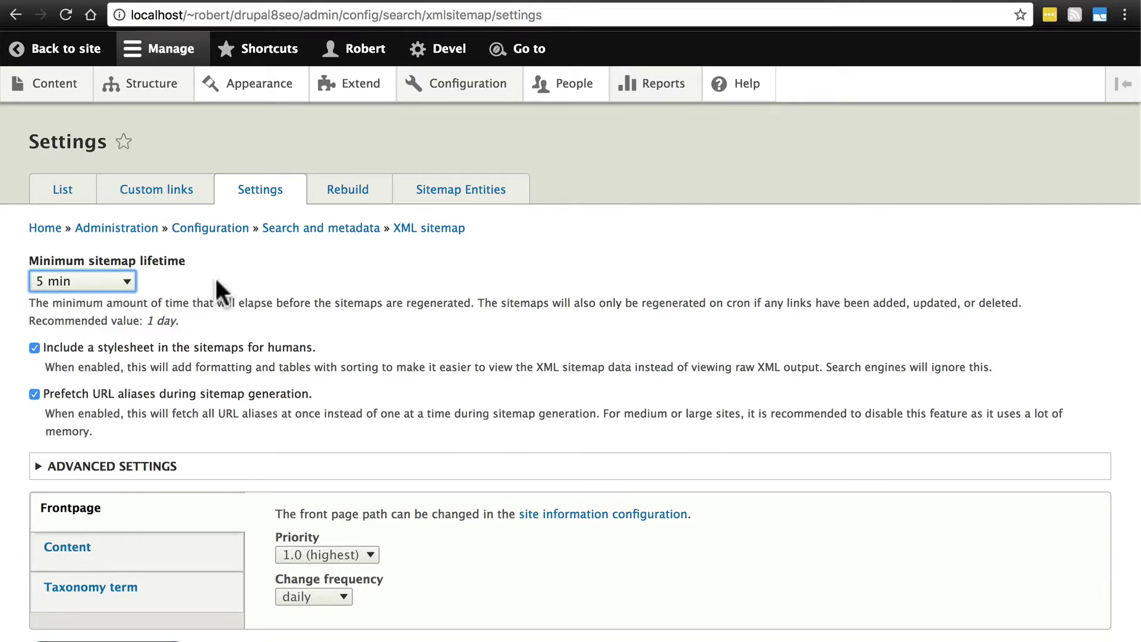
Step: Paste the local site's root URL into Advanced settings' Default base URL and save
{"action": "left_click", "coordinate": [168, 468]}
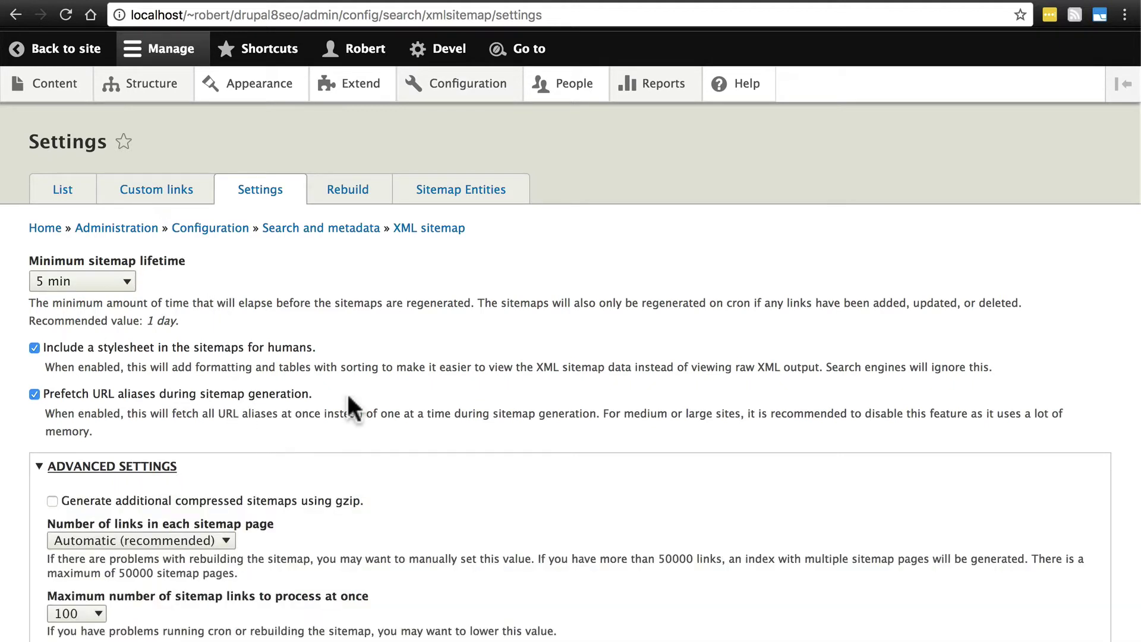
{"action": "scroll", "coordinate": [414, 379], "scroll_direction": "down", "scroll_amount": 6}
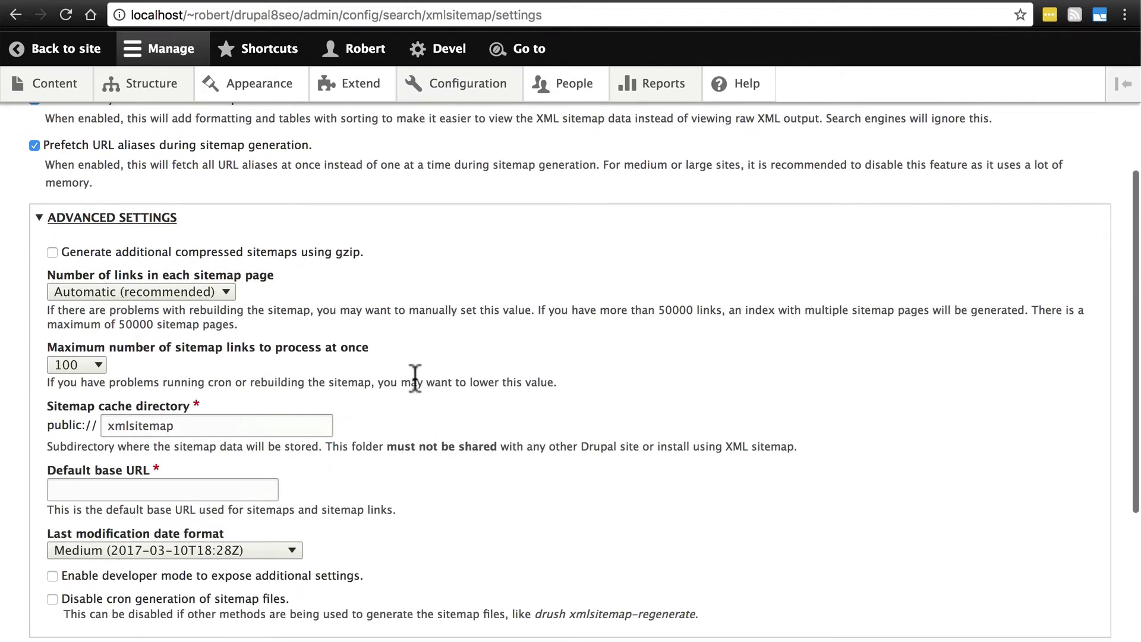
{"action": "left_click", "coordinate": [122, 377]}
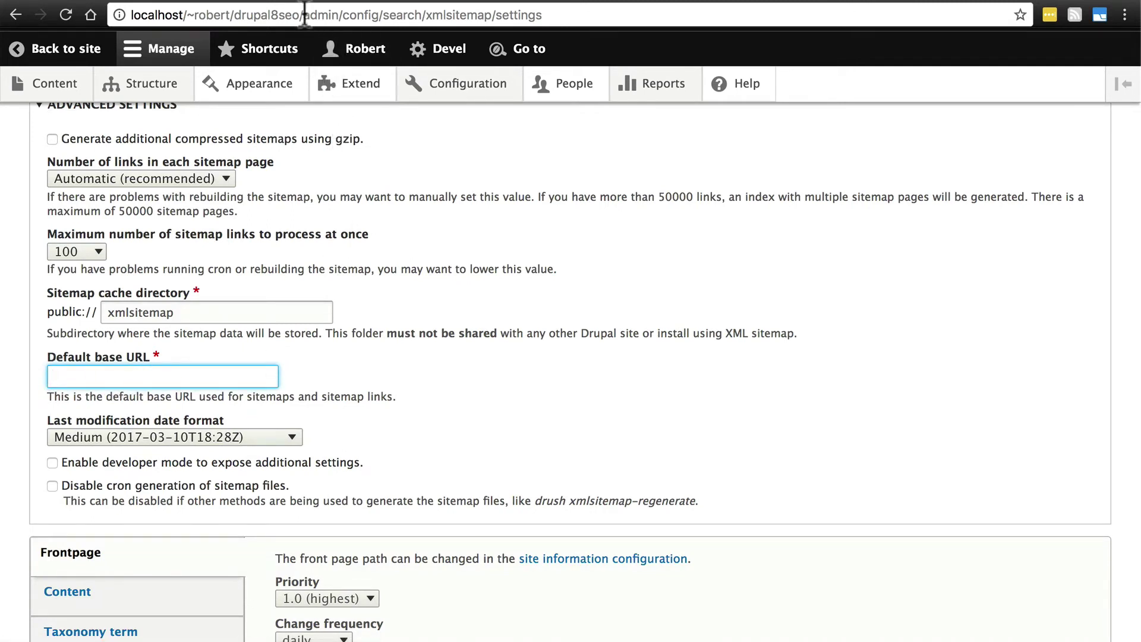
{"action": "left_click_drag", "start_coordinate": [305, 18], "coordinate": [109, 14]}
{"action": "key", "text": "super+c"}
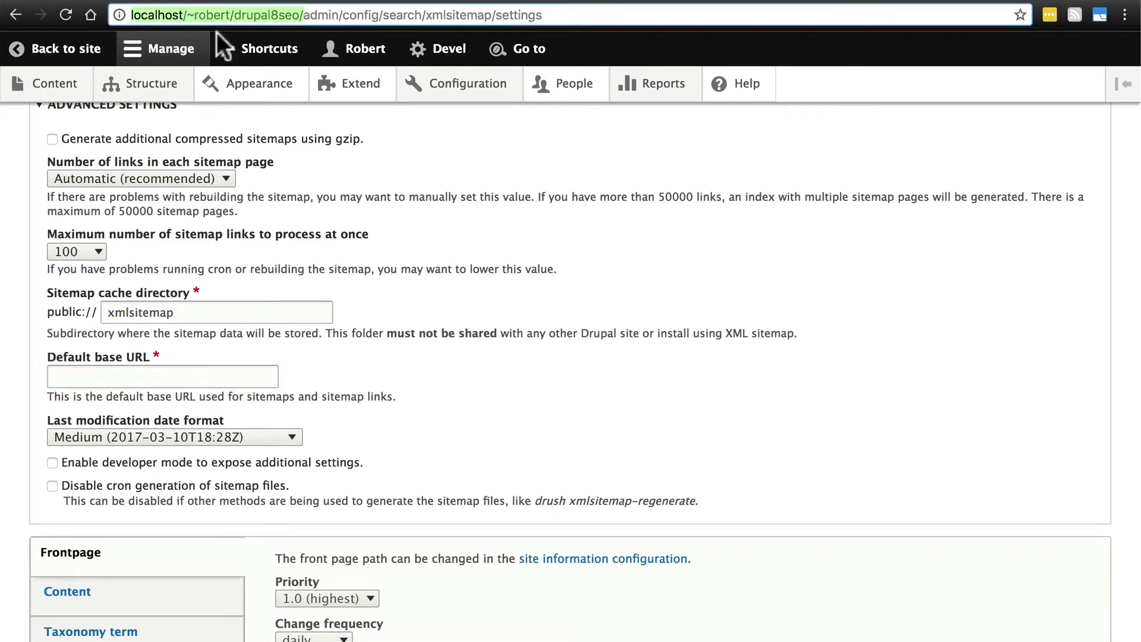
{"action": "left_click", "coordinate": [156, 376]}
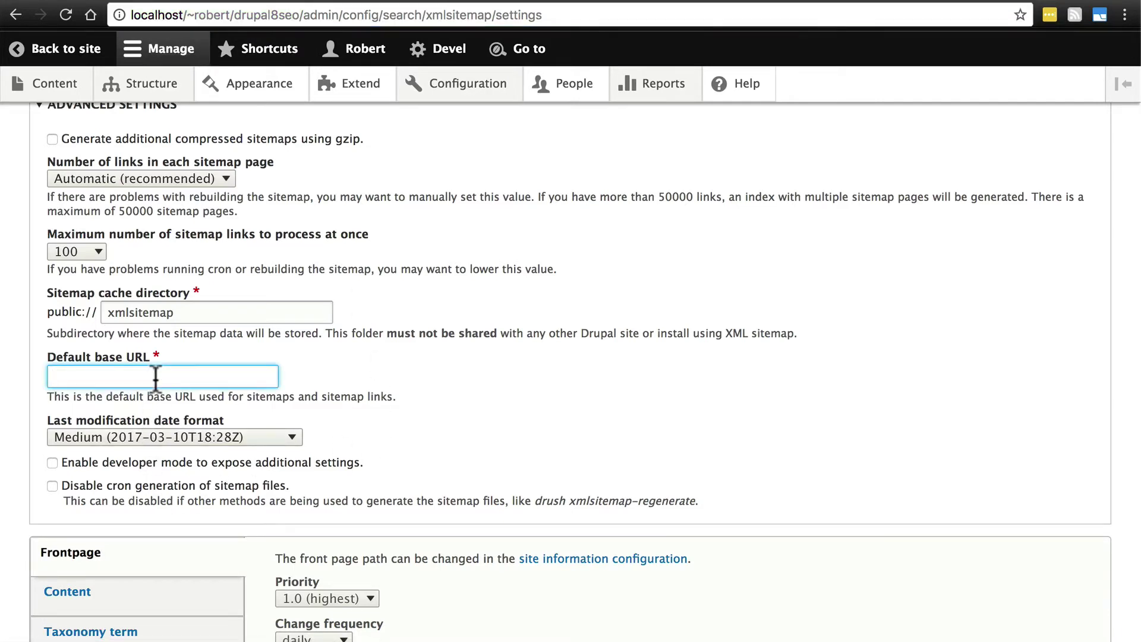
{"action": "key", "text": "super+v"}
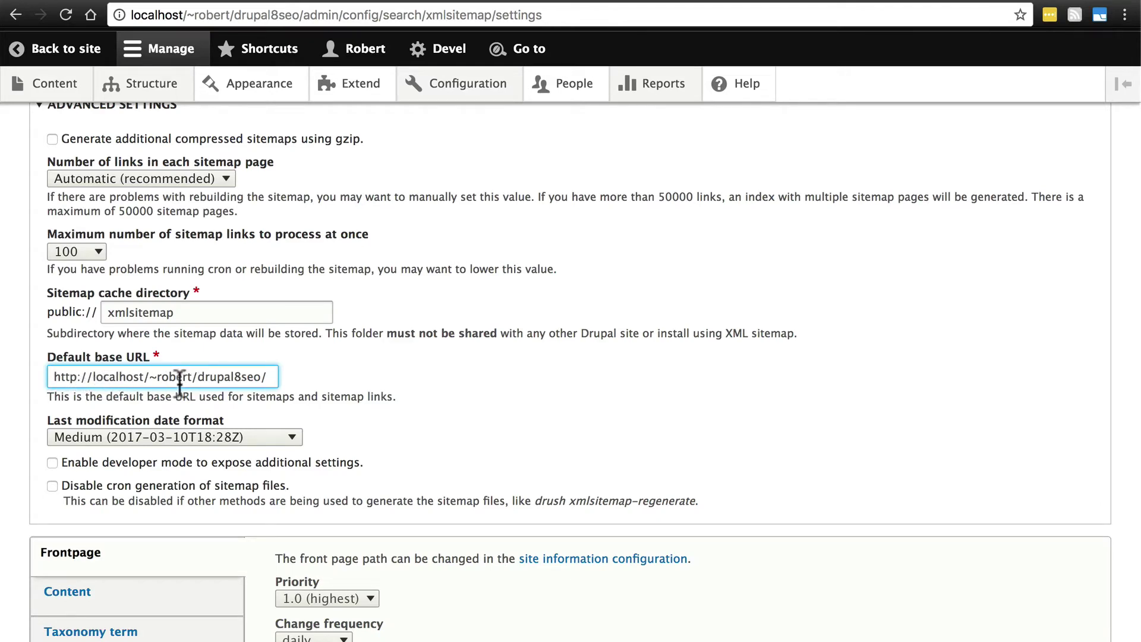
{"action": "scroll", "coordinate": [386, 371], "scroll_direction": "down", "scroll_amount": 3}
{"action": "left_click", "coordinate": [128, 561]}
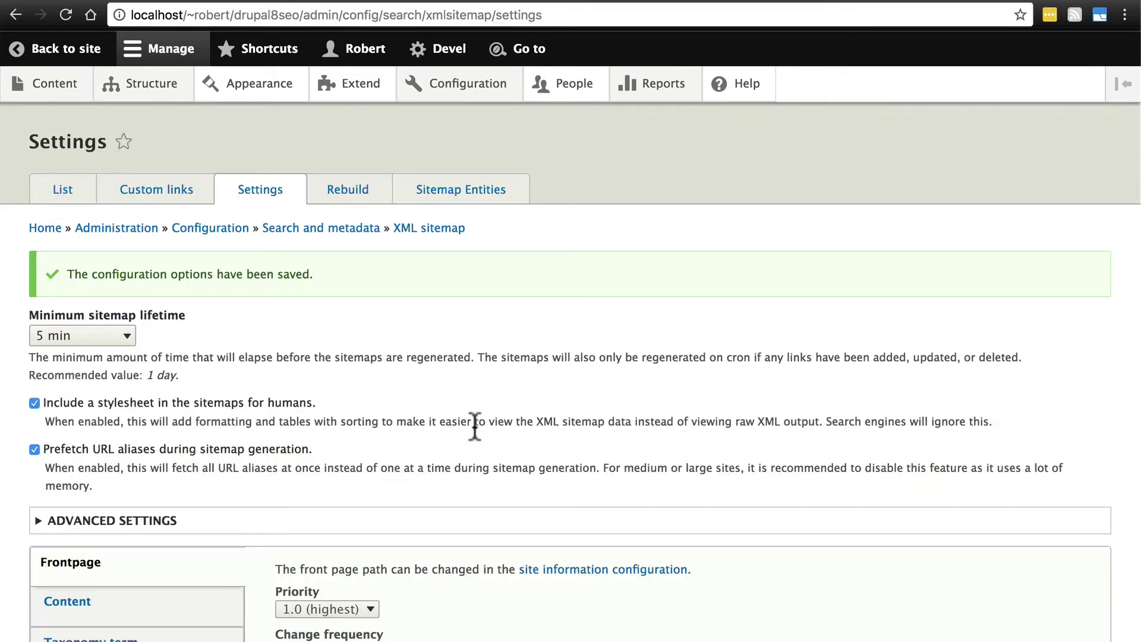
Step: Run the batch rebuild of sitemap links from the Rebuild tab
{"action": "left_click", "coordinate": [343, 191]}
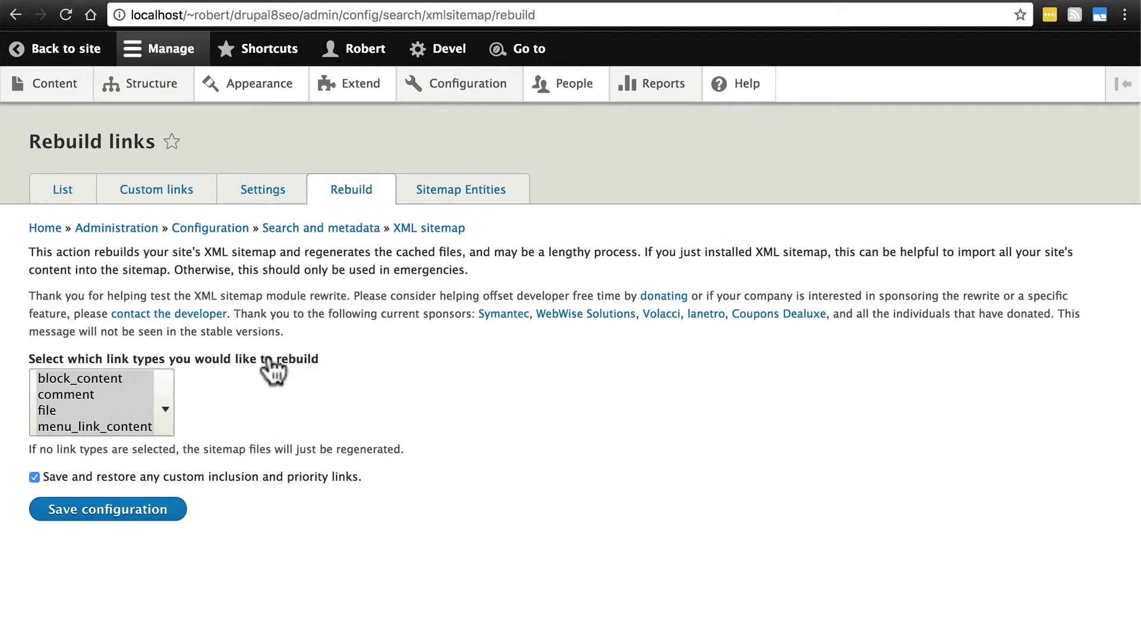
{"action": "left_click", "coordinate": [367, 188]}
{"action": "left_click", "coordinate": [145, 522]}
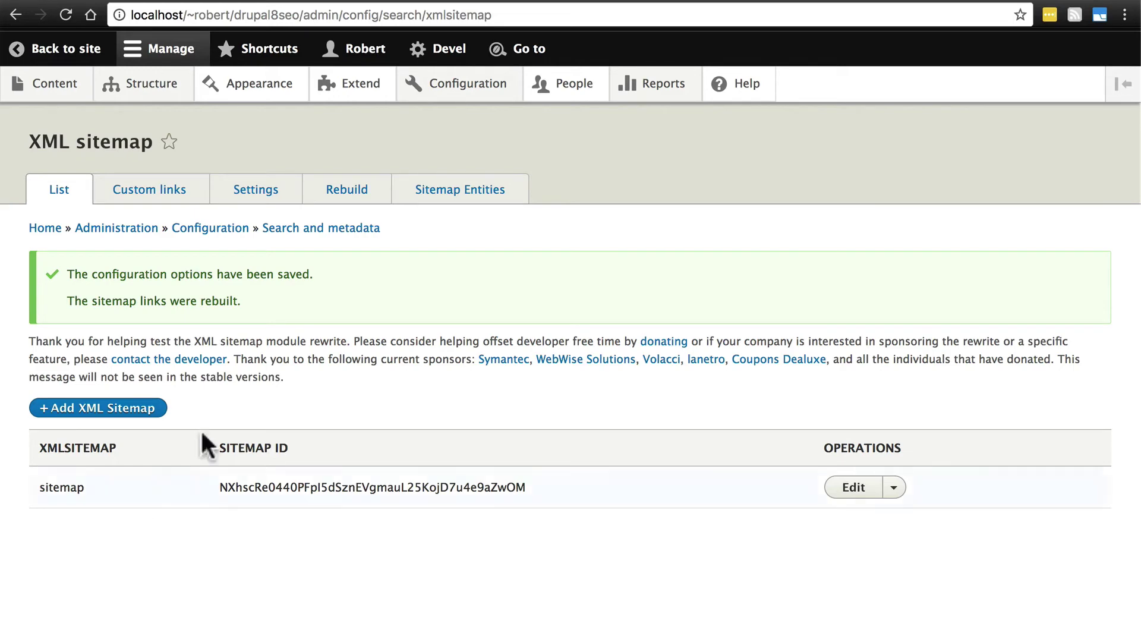
{"action": "left_click_drag", "start_coordinate": [302, 15], "coordinate": [527, 173]}
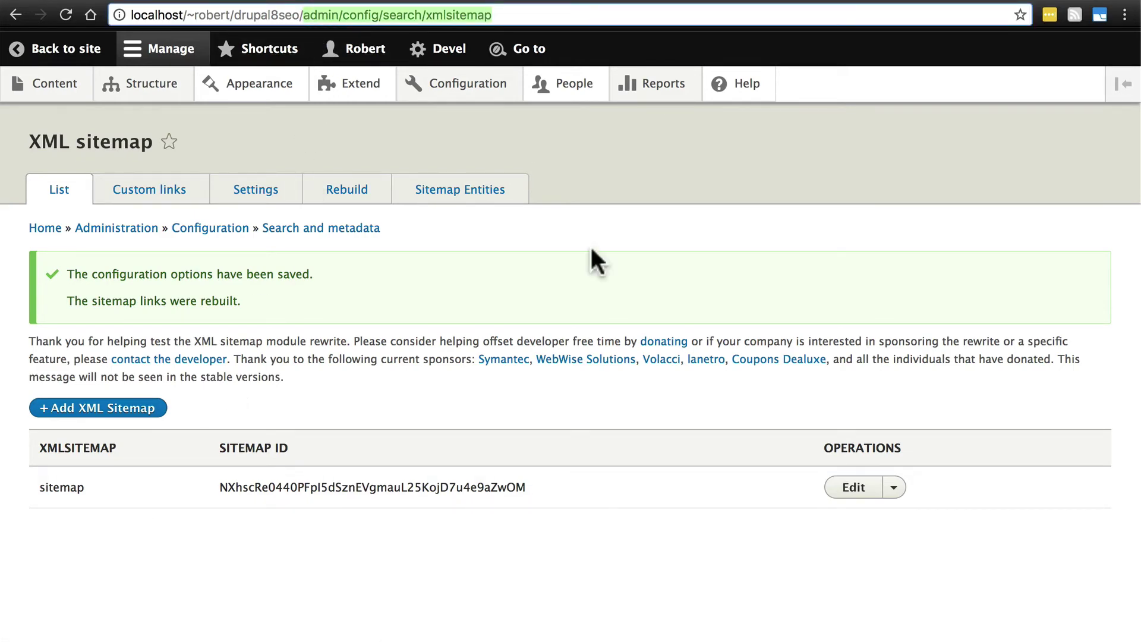
{"action": "type", "text": "sitemap."}
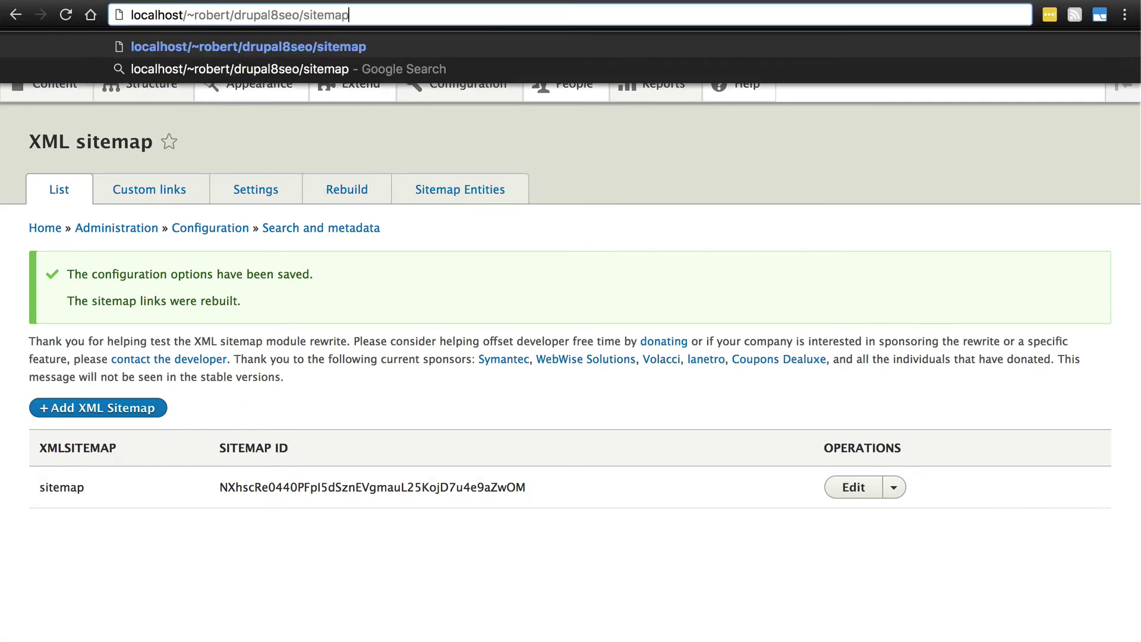
{"action": "type", "text": "xml"}
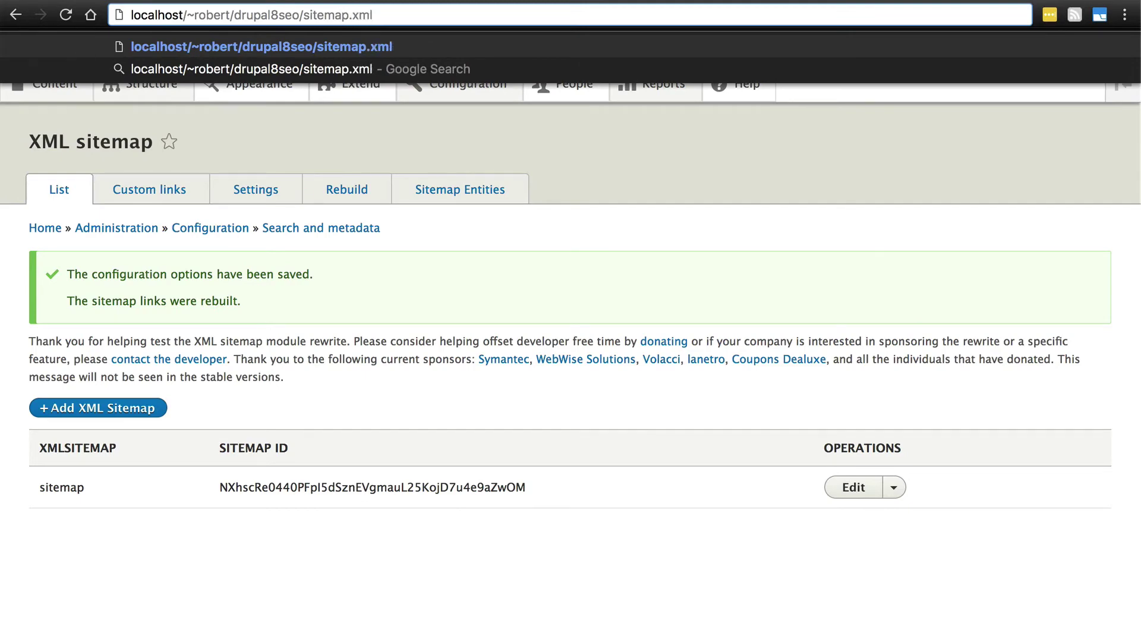
{"action": "key", "text": "Return"}
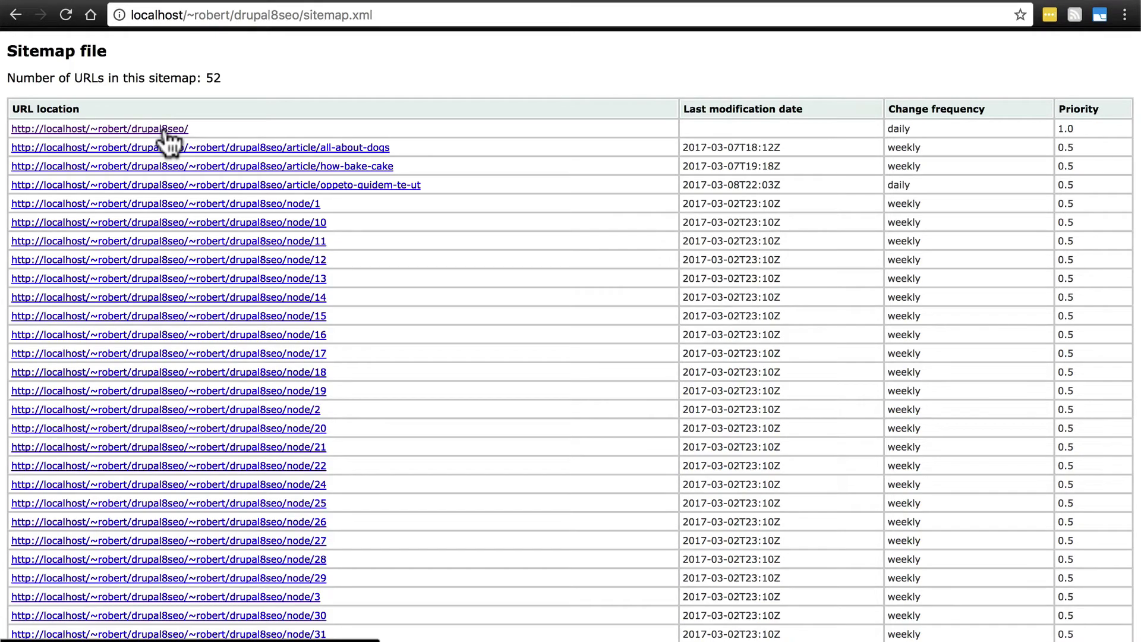
{"action": "scroll", "coordinate": [801, 251], "scroll_direction": "down", "scroll_amount": 8}
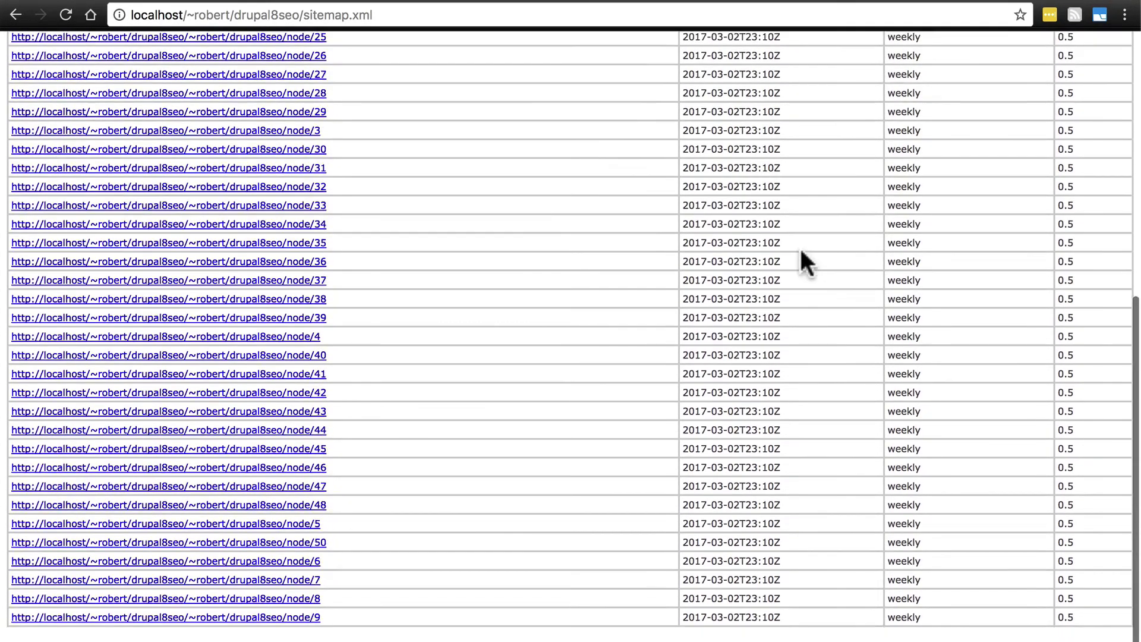
{"action": "scroll", "coordinate": [801, 251], "scroll_direction": "up", "scroll_amount": 10}
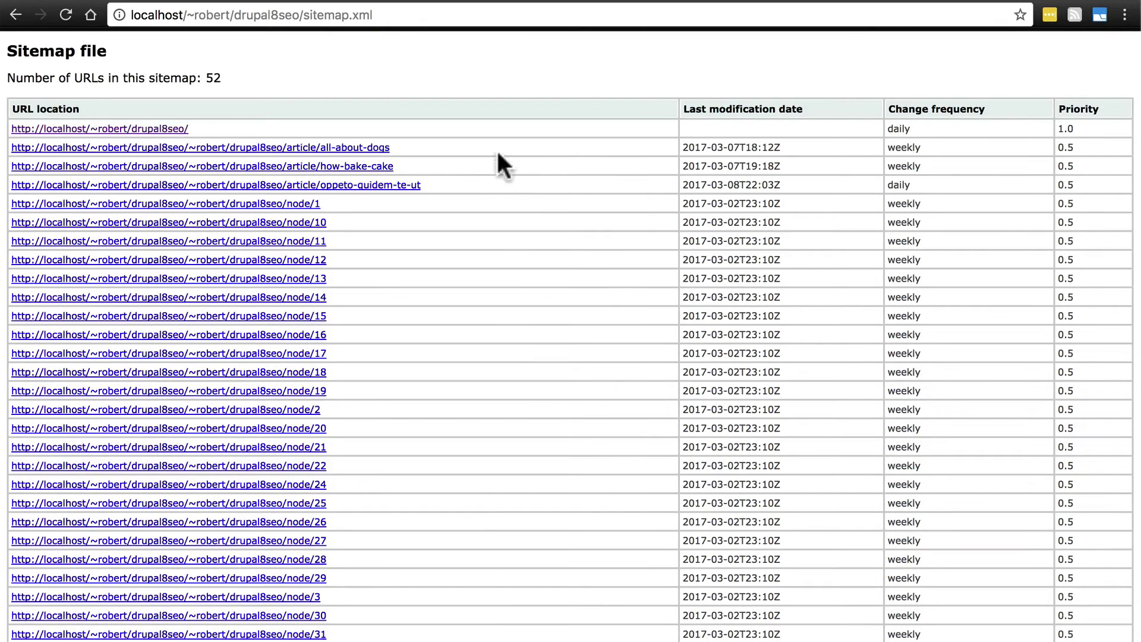
{"action": "scroll", "coordinate": [488, 153], "scroll_direction": "down", "scroll_amount": 8}
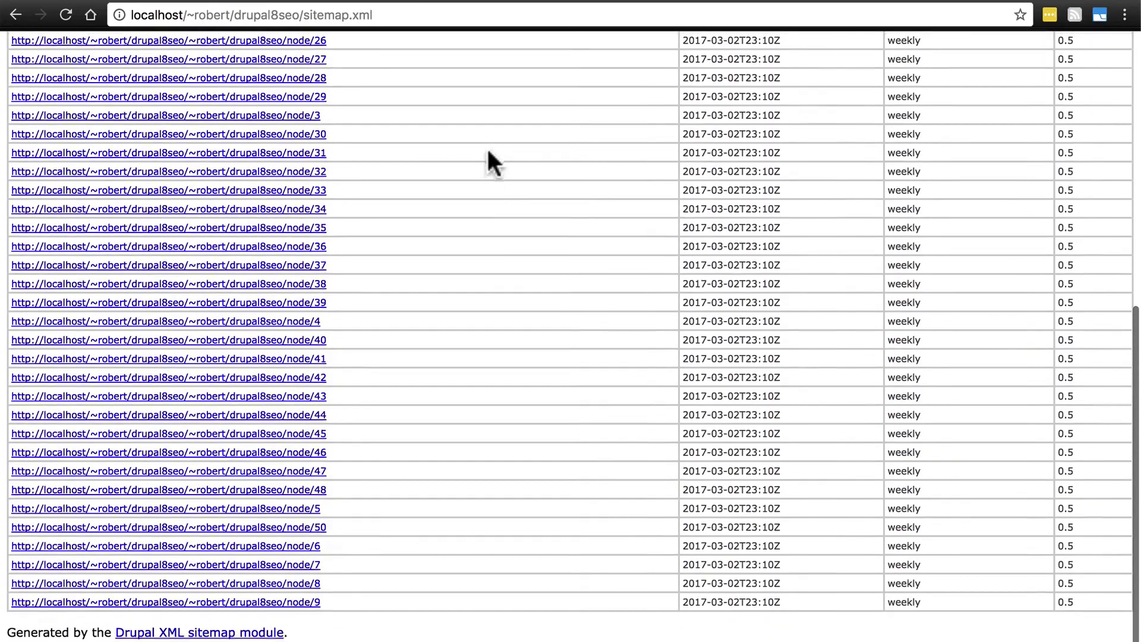
{"action": "scroll", "coordinate": [440, 410], "scroll_direction": "up", "scroll_amount": 5}
{"action": "scroll", "coordinate": [440, 410], "scroll_direction": "up", "scroll_amount": 3}
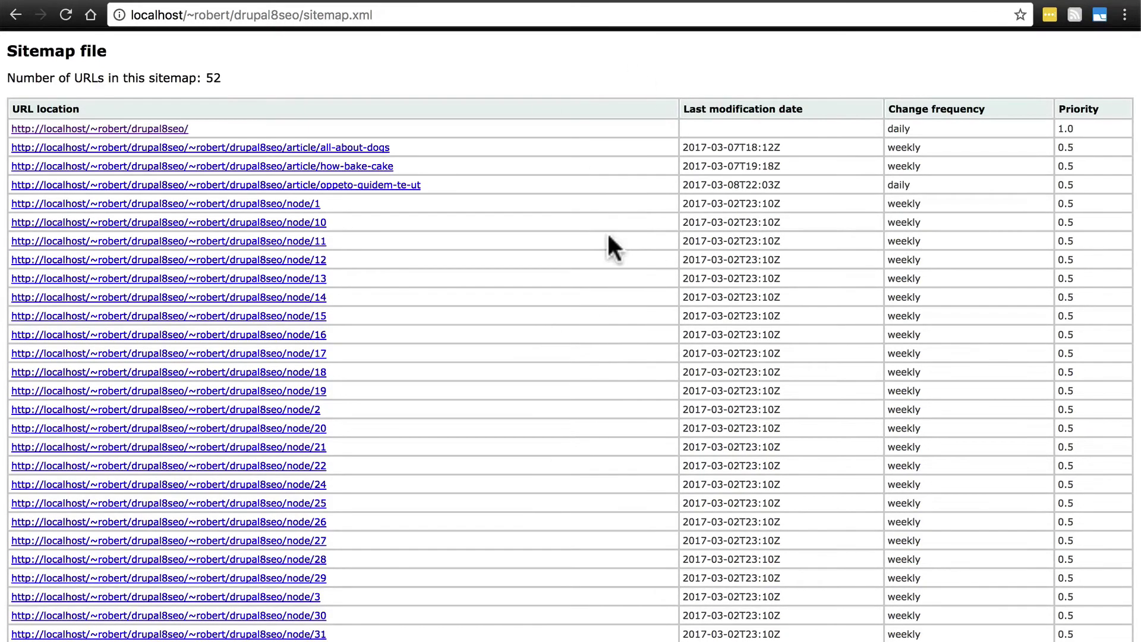
{"action": "key", "text": "super+bracketleft"}
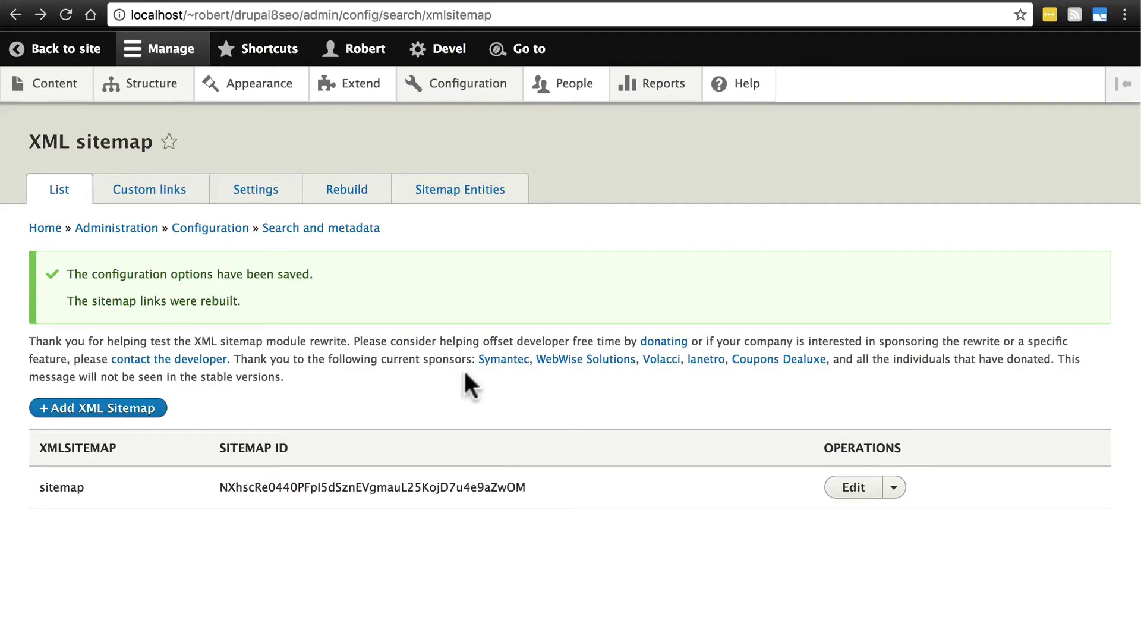
Step: Run cron manually from the Cron settings page so the last run shows 0 seconds ago
{"action": "mouse_move", "coordinate": [470, 98]}
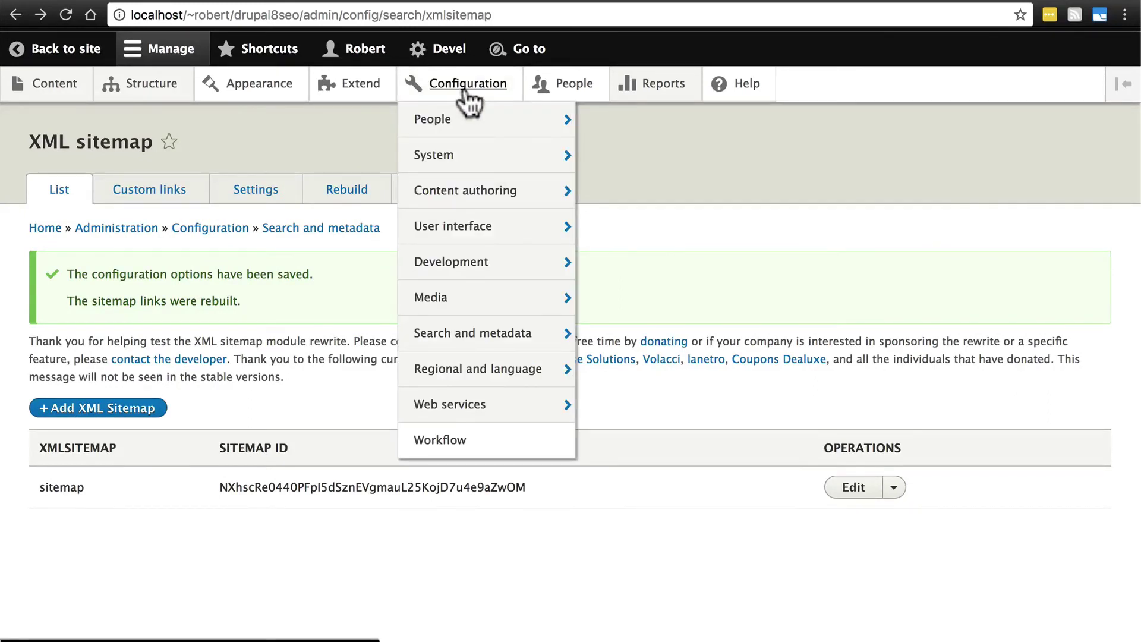
{"action": "mouse_move", "coordinate": [534, 122]}
{"action": "mouse_move", "coordinate": [517, 166]}
{"action": "left_click", "coordinate": [614, 209]}
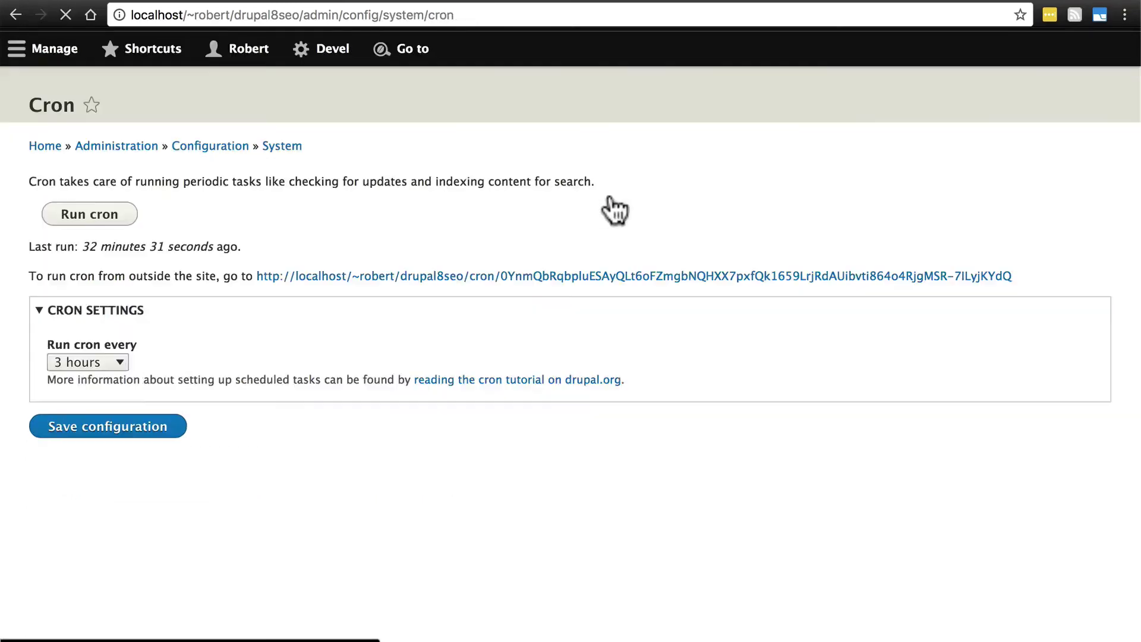
{"action": "left_click", "coordinate": [96, 254]}
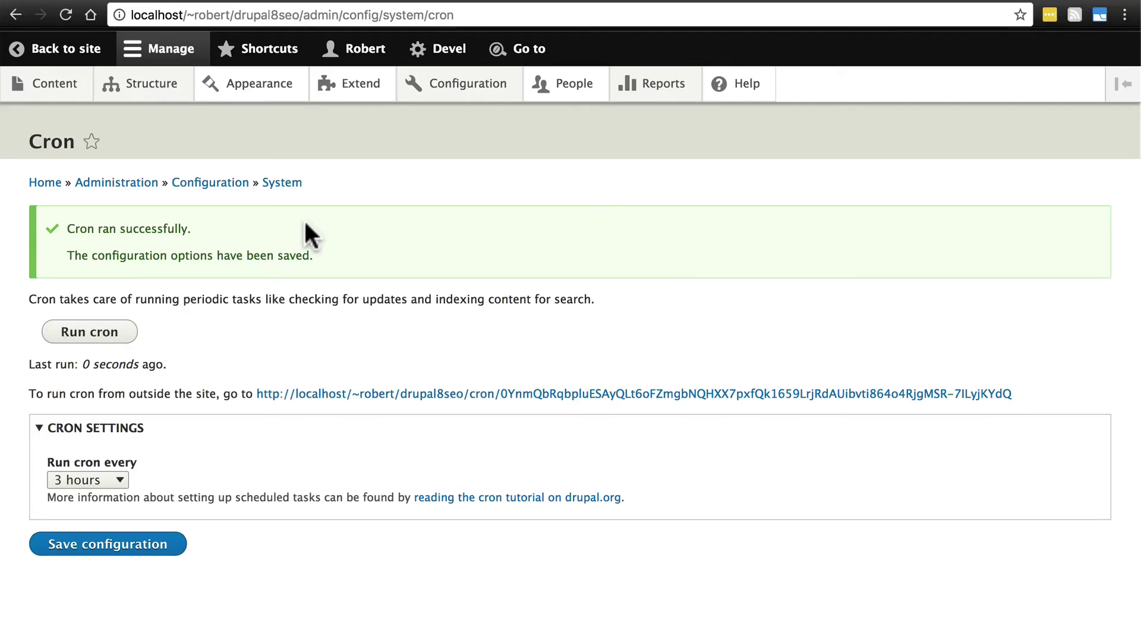
Step: In the SEO Checklist's Search engines tasks, tick Configure XML Sitemap module and Set up Cron
{"action": "mouse_move", "coordinate": [474, 91]}
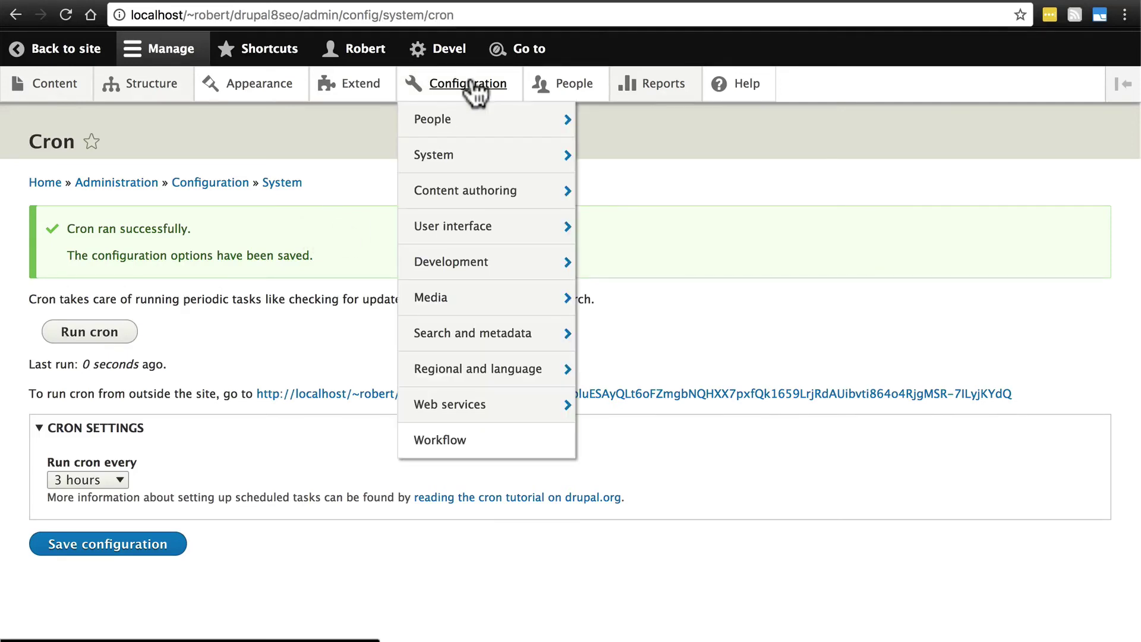
{"action": "mouse_move", "coordinate": [479, 333]}
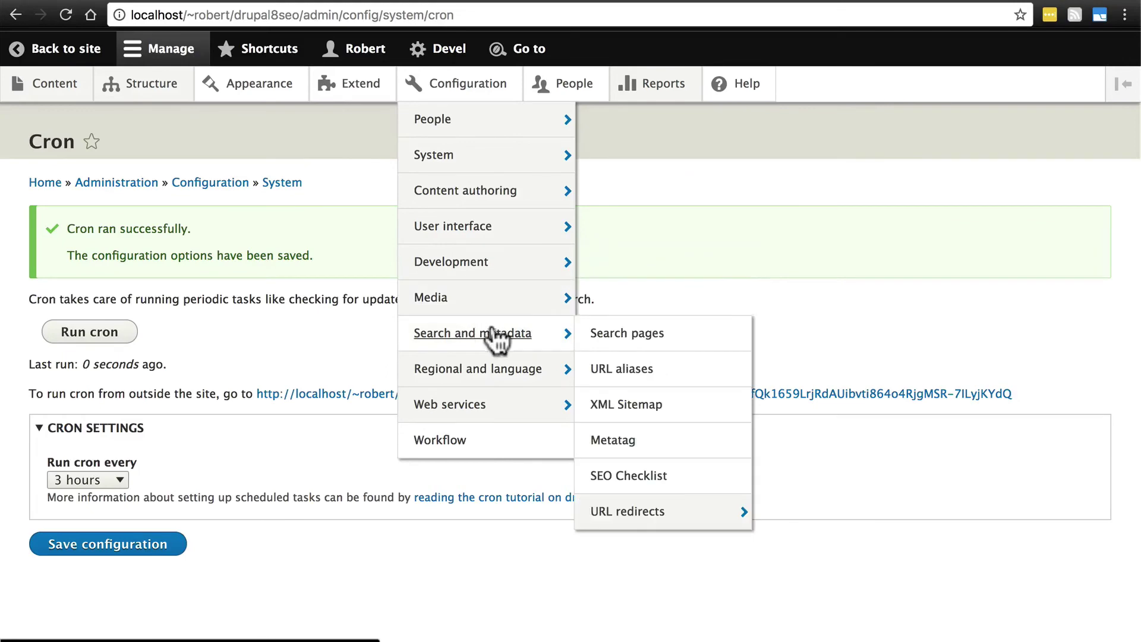
{"action": "left_click", "coordinate": [624, 479]}
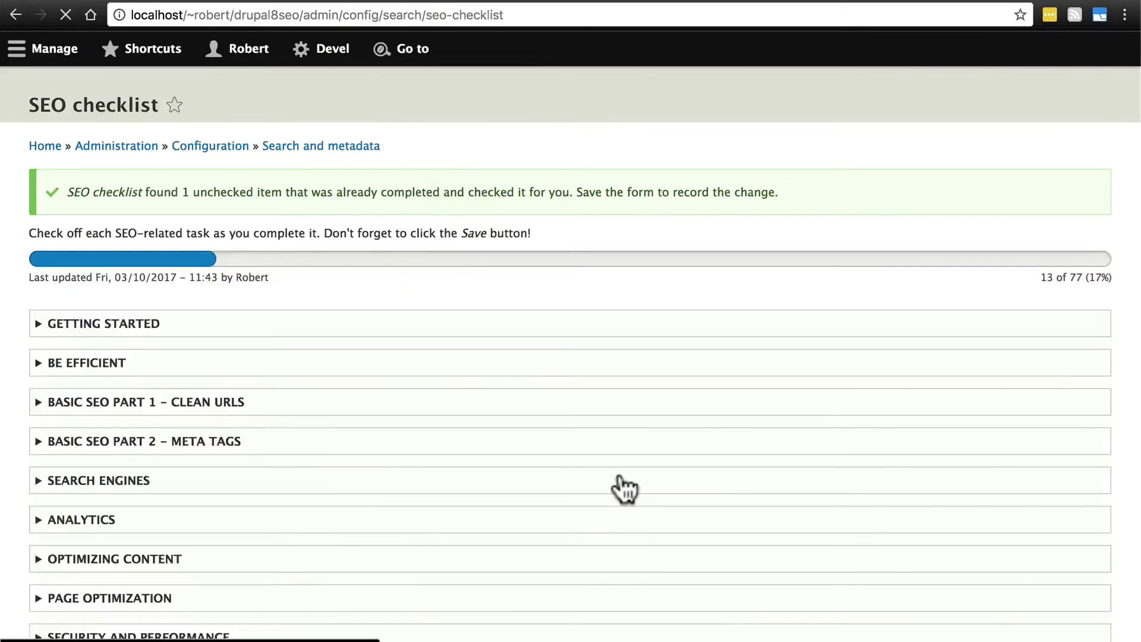
{"action": "scroll", "coordinate": [482, 418], "scroll_direction": "down", "scroll_amount": 3}
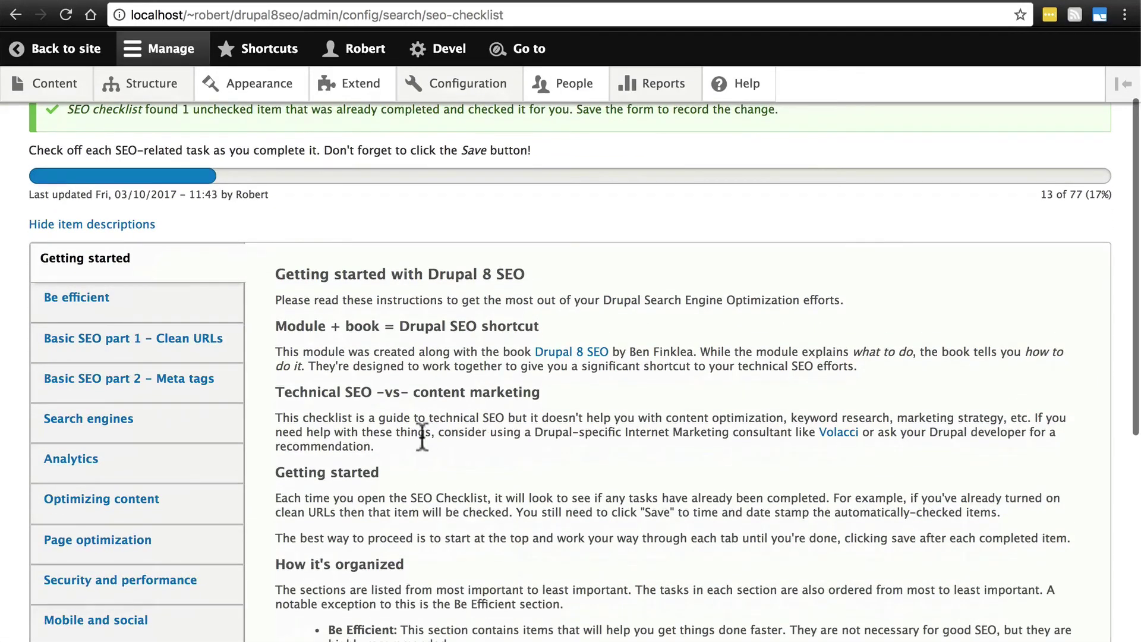
{"action": "left_click", "coordinate": [204, 422]}
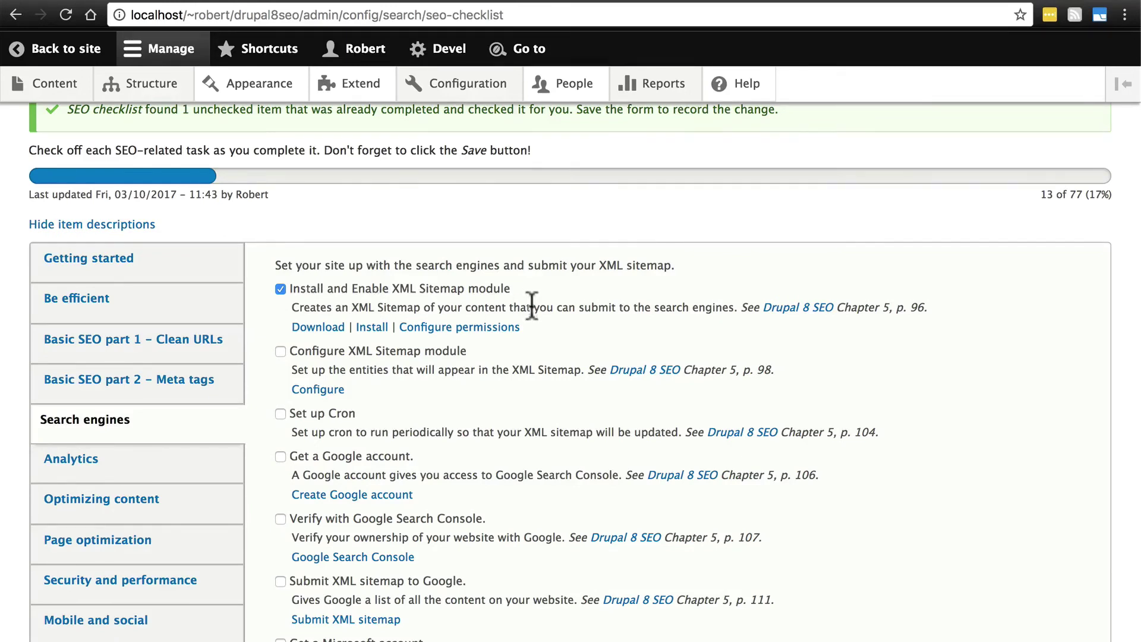
{"action": "left_click", "coordinate": [280, 350]}
{"action": "left_click", "coordinate": [279, 414]}
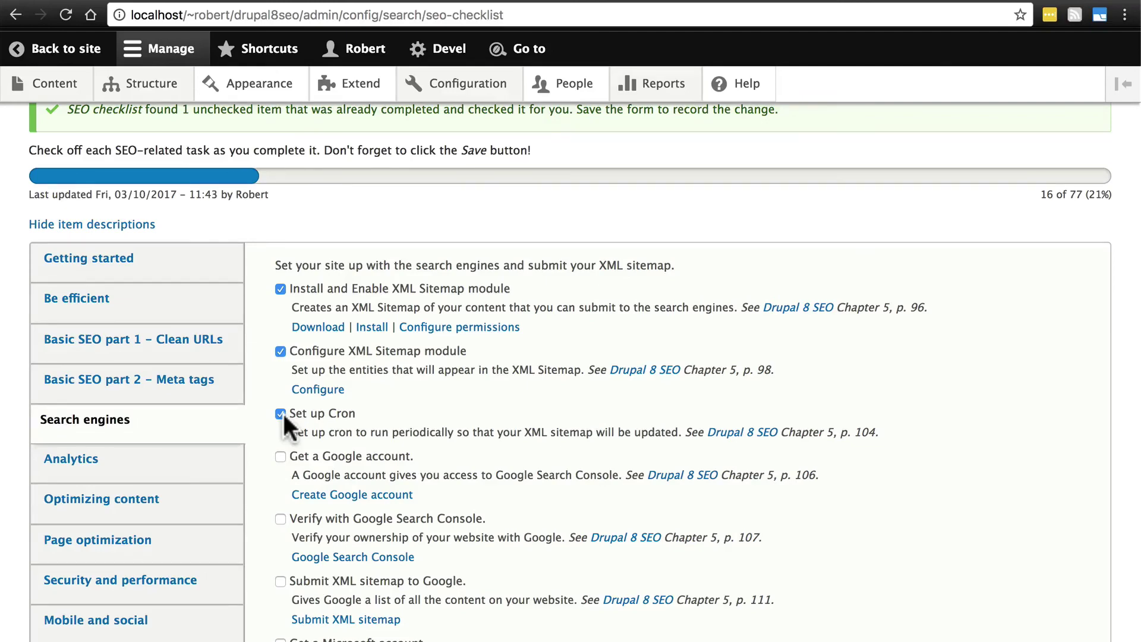
Step: Save the checklist progress, now 16 of 77 tasks (21%) done
{"action": "scroll", "coordinate": [357, 420], "scroll_direction": "down", "scroll_amount": 6}
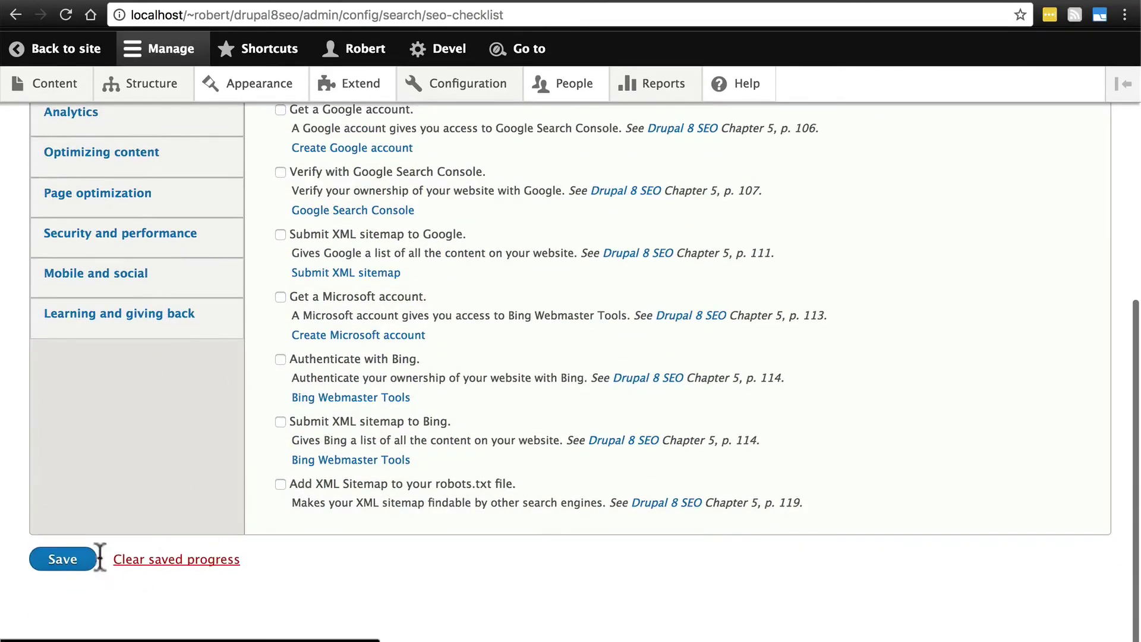
{"action": "left_click", "coordinate": [72, 562]}
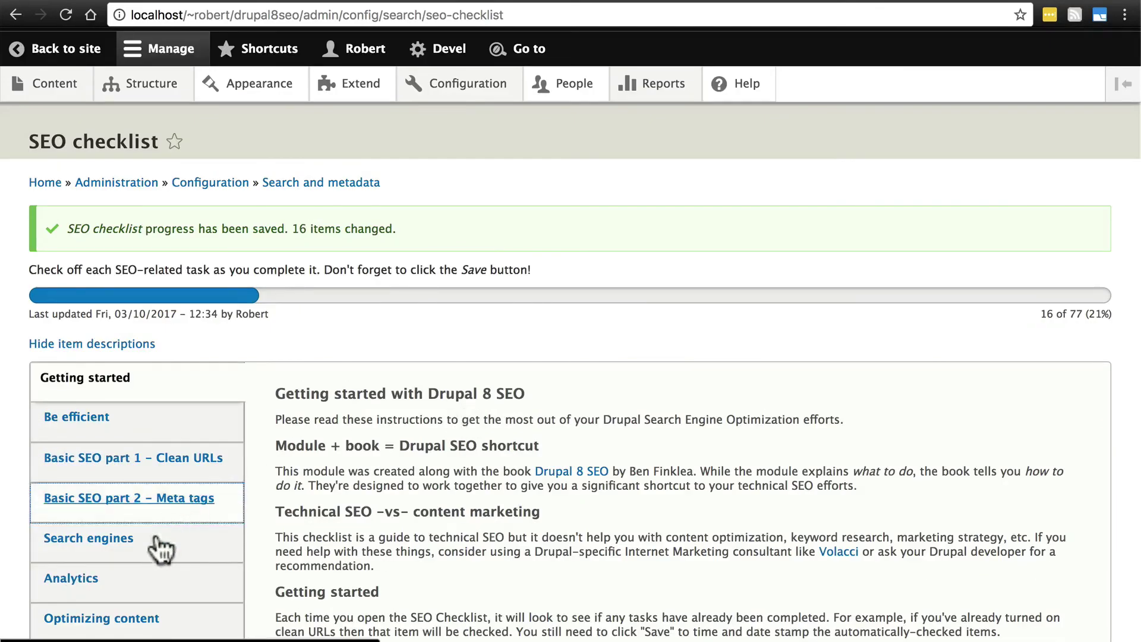
{"action": "left_click", "coordinate": [158, 542]}
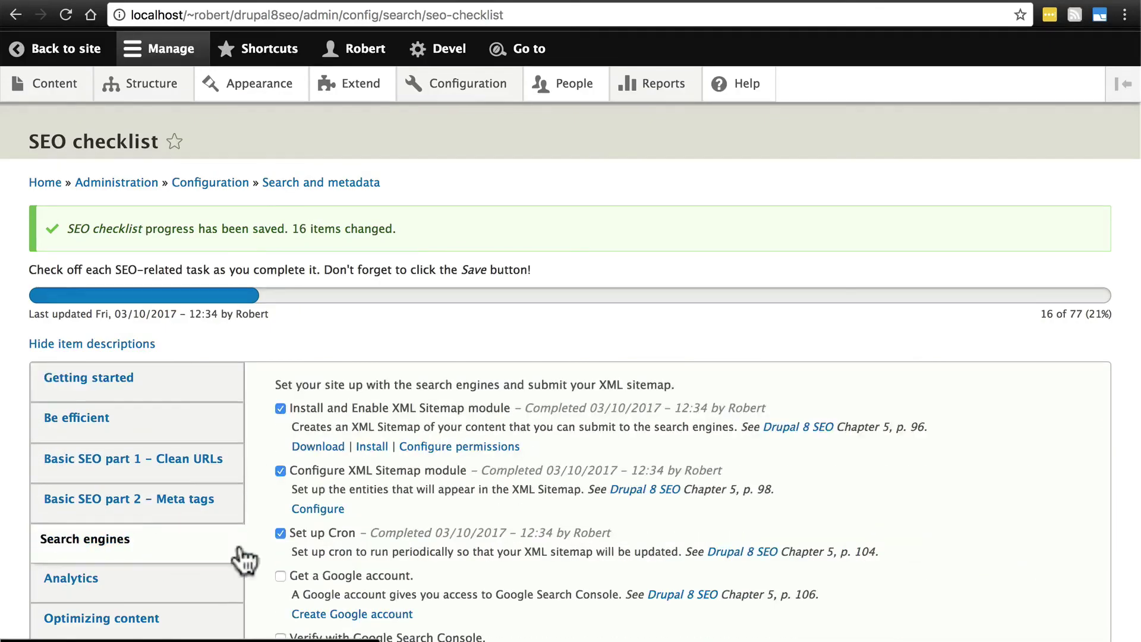
{"action": "scroll", "coordinate": [428, 431], "scroll_direction": "down", "scroll_amount": 2}
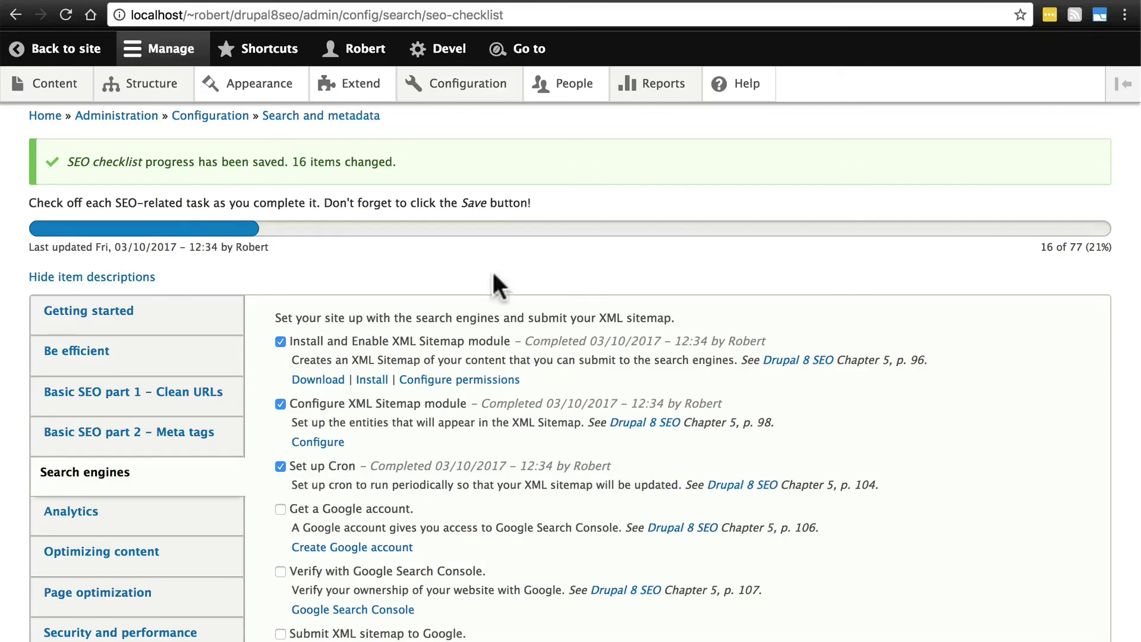
Step: Reopen the Cron settings and keep the 'Run cron every' dropdown at 3 hours
{"action": "mouse_move", "coordinate": [484, 95]}
{"action": "mouse_move", "coordinate": [482, 162]}
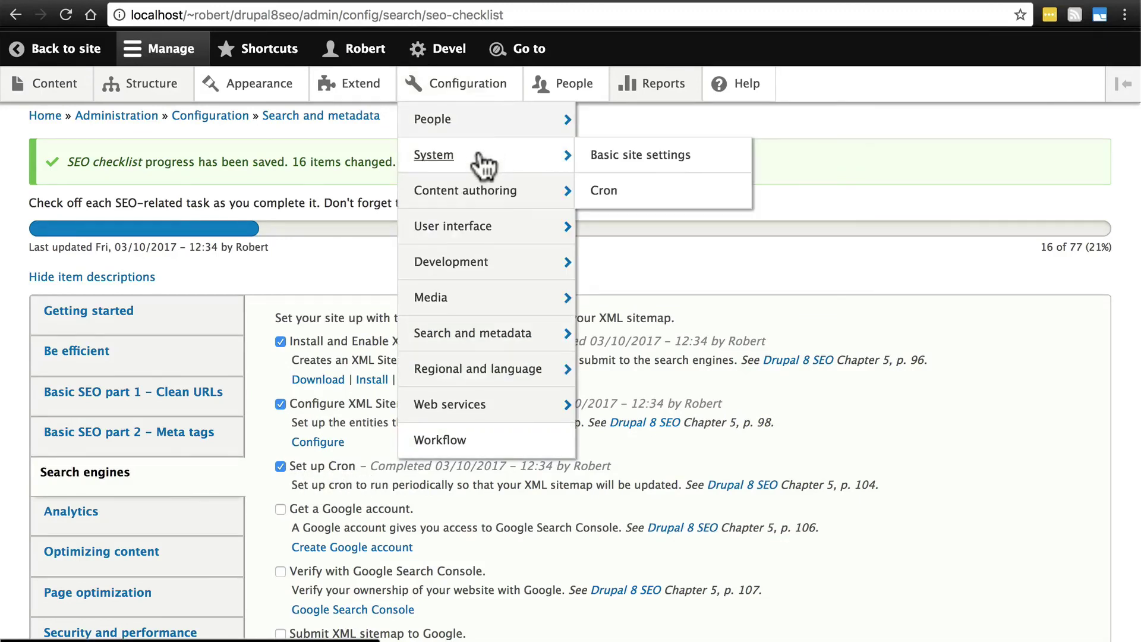
{"action": "left_click", "coordinate": [633, 197]}
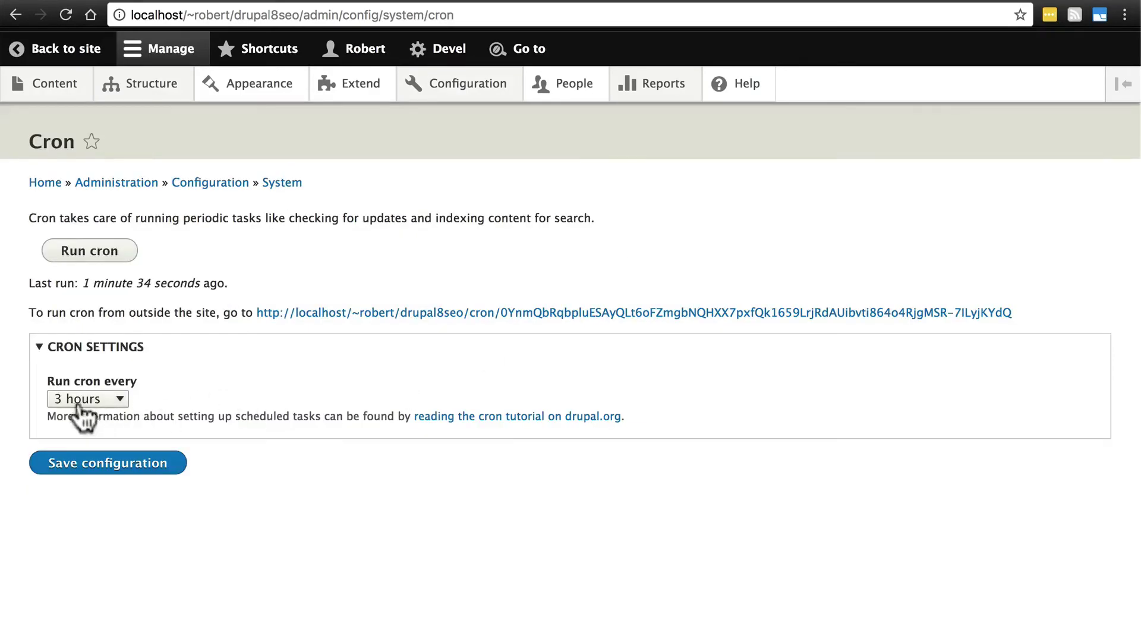
{"action": "left_click", "coordinate": [99, 400]}
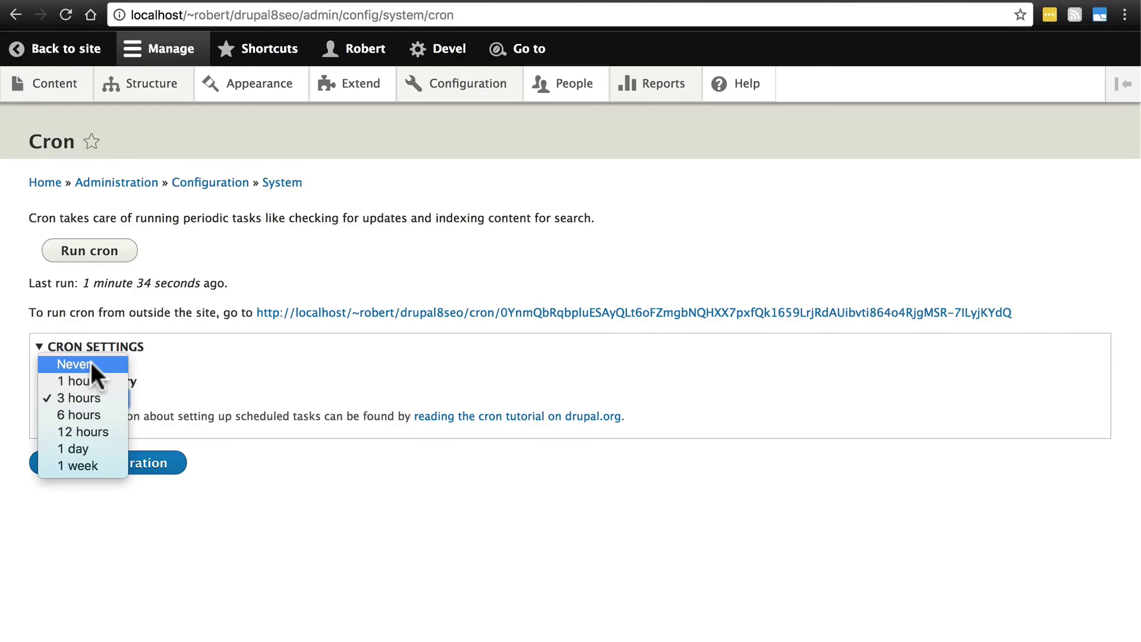
{"action": "left_click", "coordinate": [84, 398]}
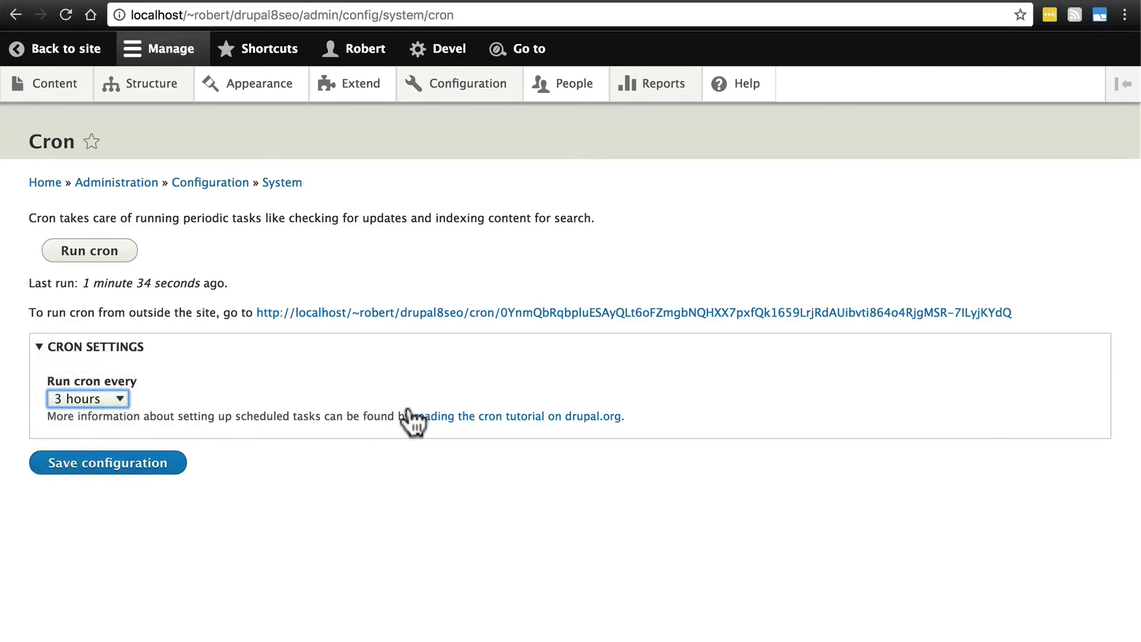